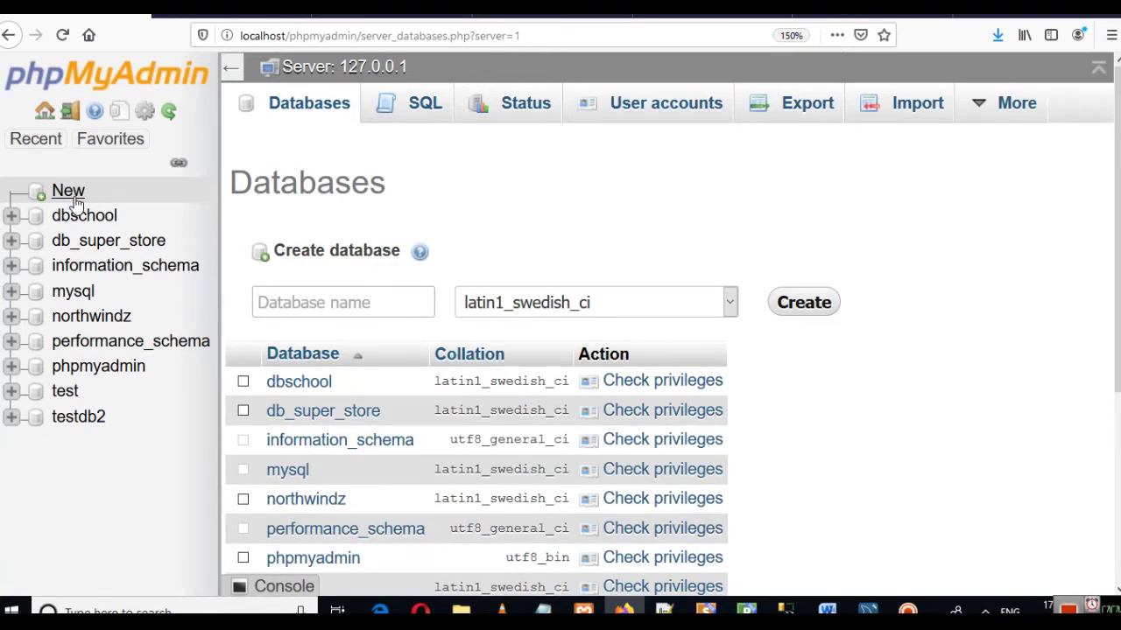
Step: Switch from the phpMyAdmin browser page to the MySQL Workbench welcome screen
{"action": "left_click", "coordinate": [868, 610]}
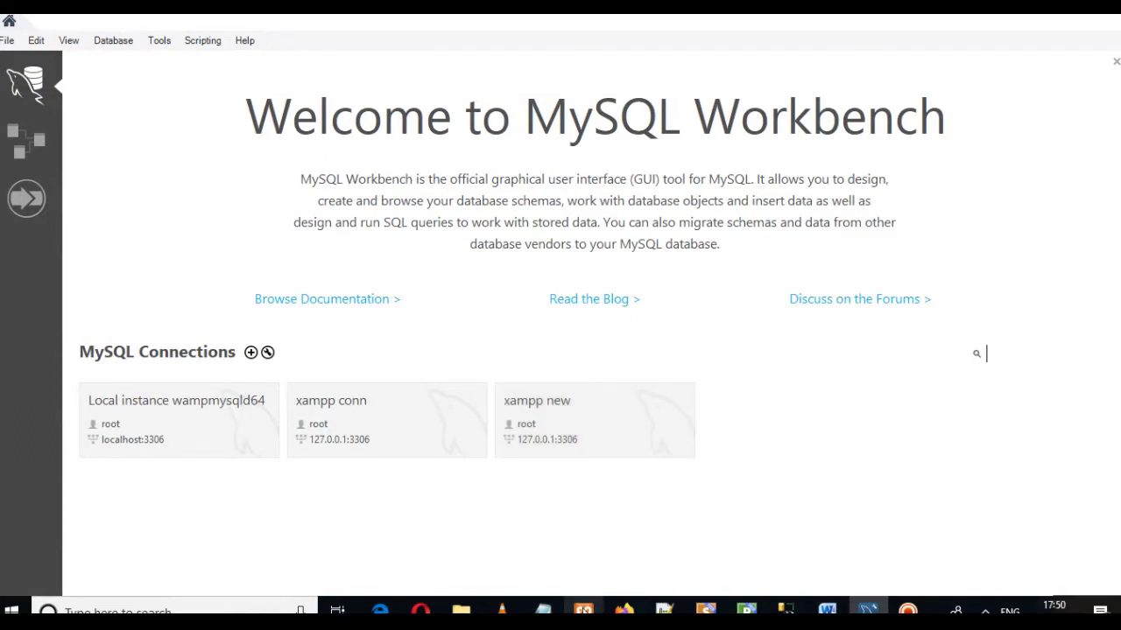
Step: Check the servers in XAMPP Control Panel, then open the 'xampp new' connection
{"action": "left_click", "coordinate": [583, 611]}
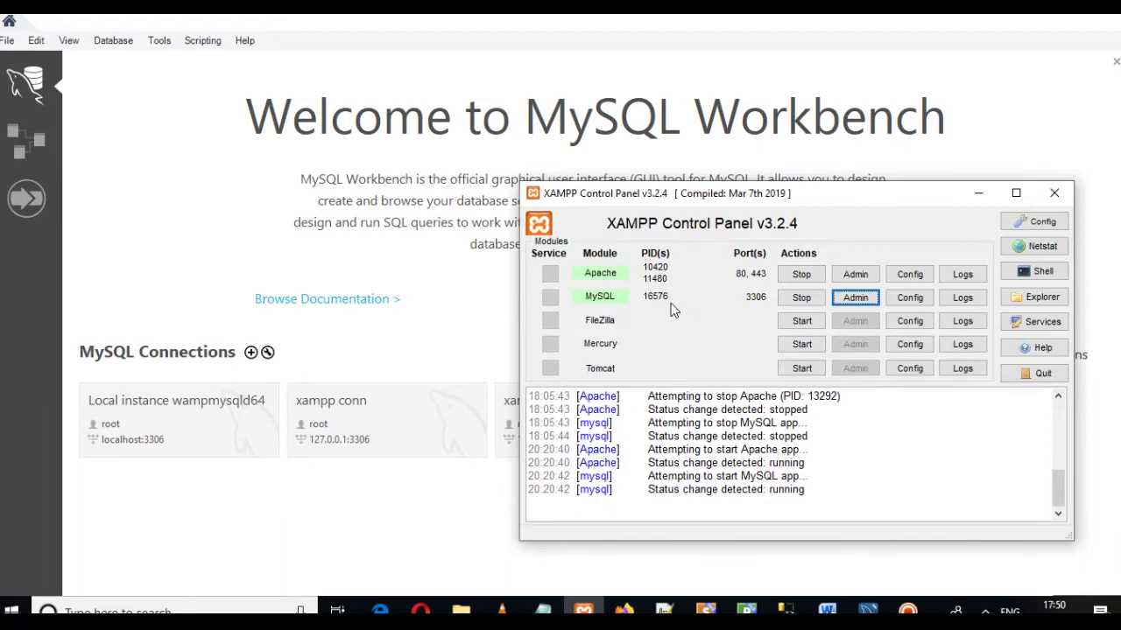
{"action": "left_click", "coordinate": [978, 193]}
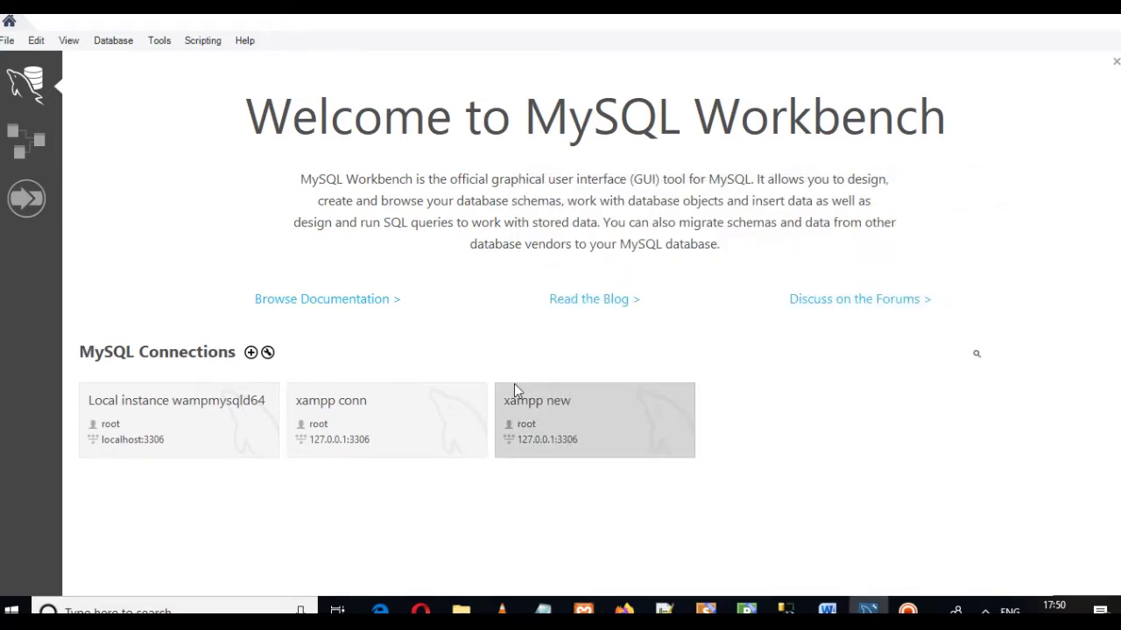
{"action": "left_click", "coordinate": [611, 422]}
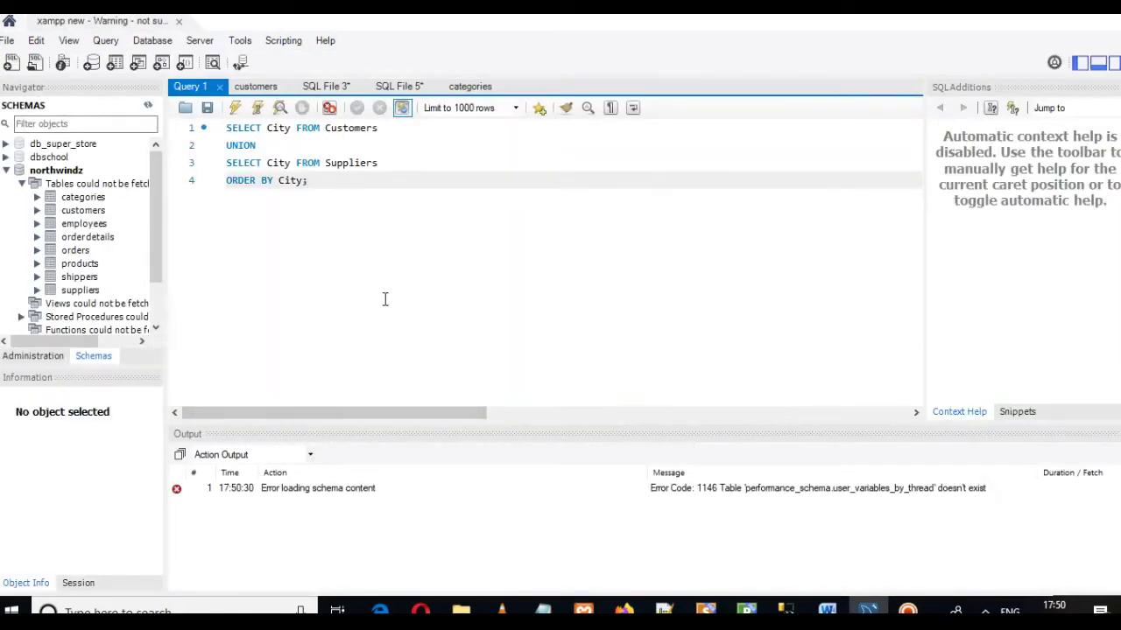
Step: Clear the old UNION query from Query 1 and collapse the northwindz schema tree
{"action": "key", "text": "ctrl+a"}
{"action": "key", "text": "BackSpace"}
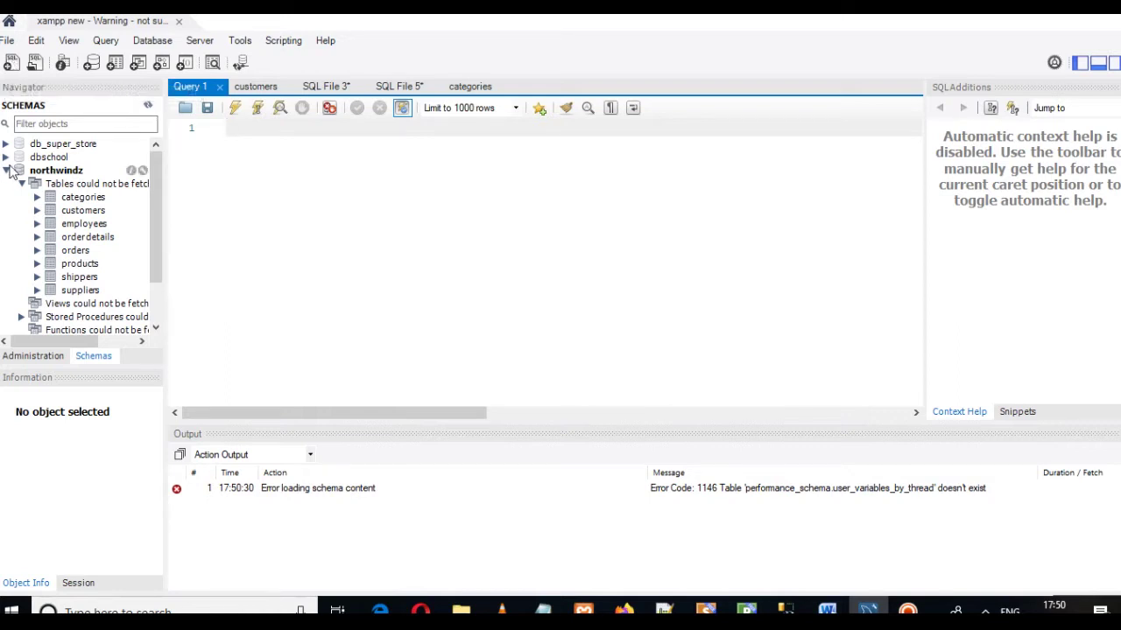
{"action": "left_click", "coordinate": [7, 172]}
Step: Look at the Administration and Schemas panels, deselect northwindz, and start a new schema
{"action": "left_click", "coordinate": [44, 356]}
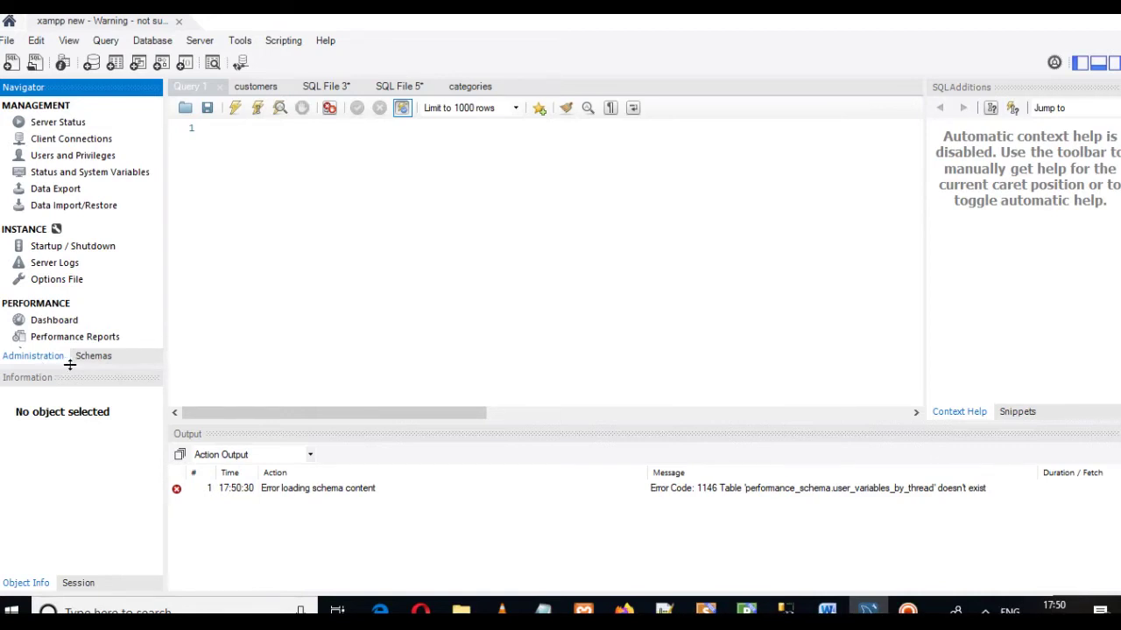
{"action": "left_click", "coordinate": [111, 358]}
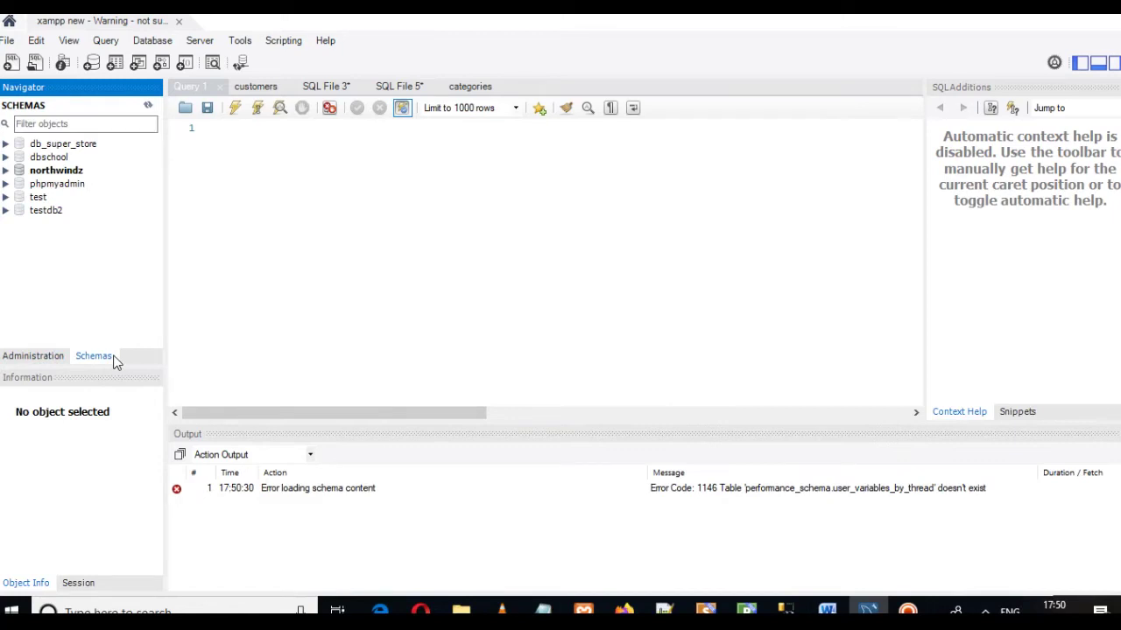
{"action": "right_click", "coordinate": [50, 178]}
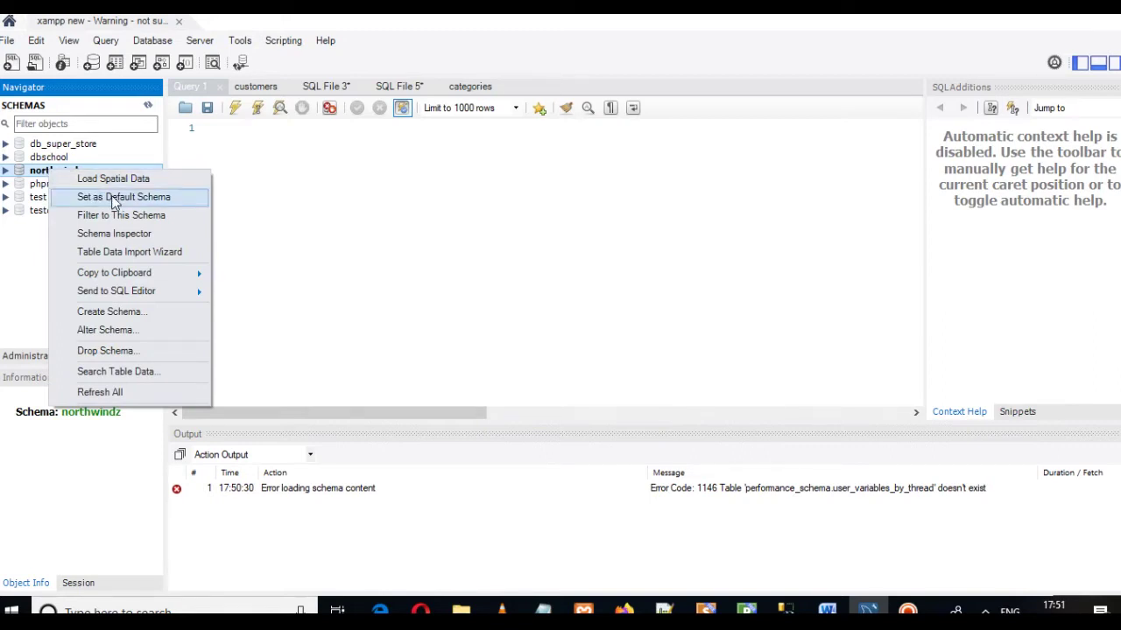
{"action": "left_click", "coordinate": [291, 219]}
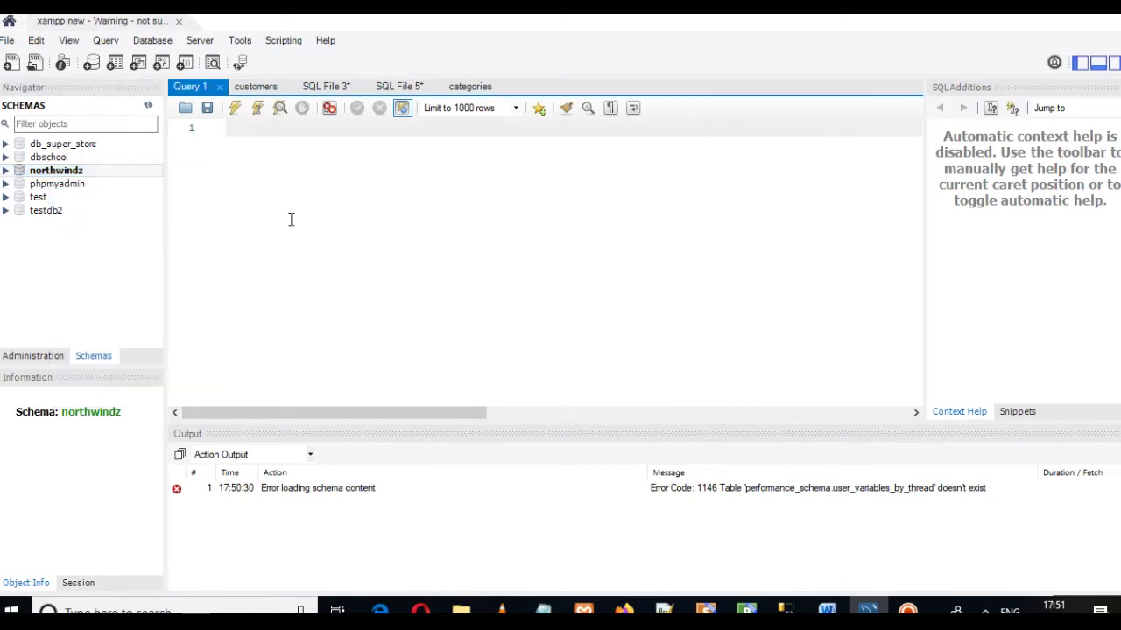
{"action": "left_click", "coordinate": [75, 267]}
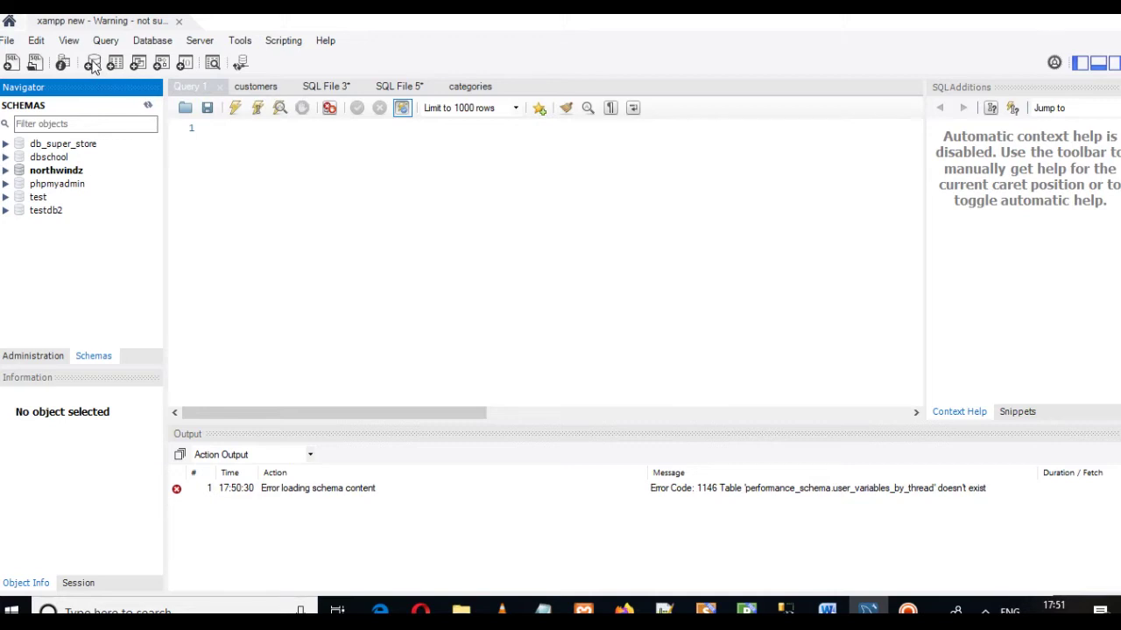
{"action": "left_click", "coordinate": [92, 64]}
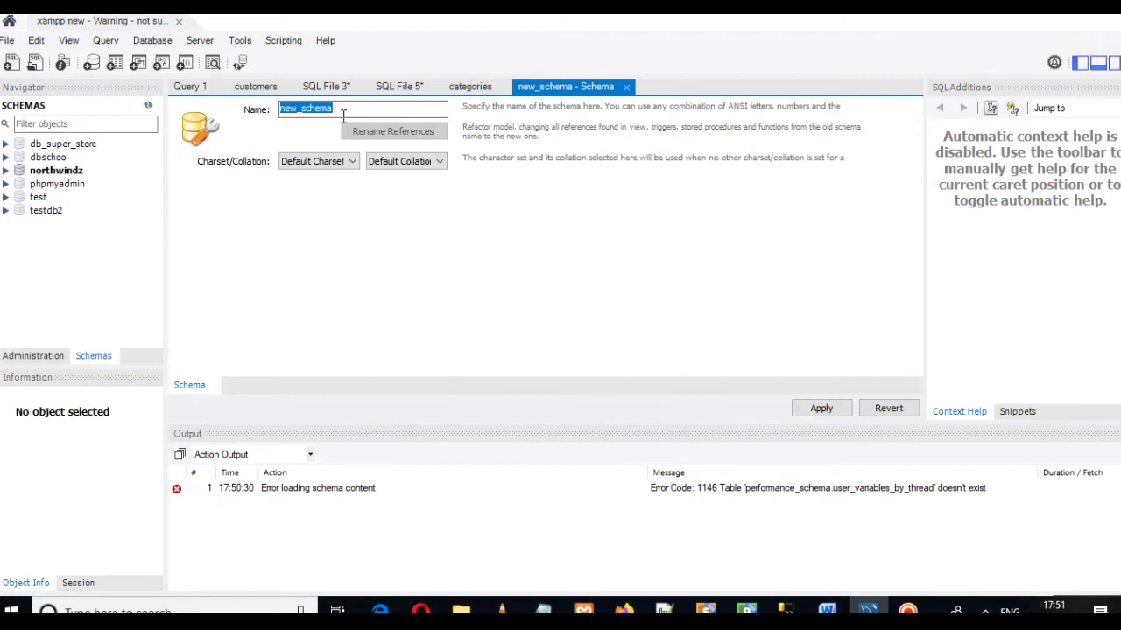
Step: Name the new schema hrman_db and apply its CREATE SCHEMA script
{"action": "key", "text": "BackSpace"}
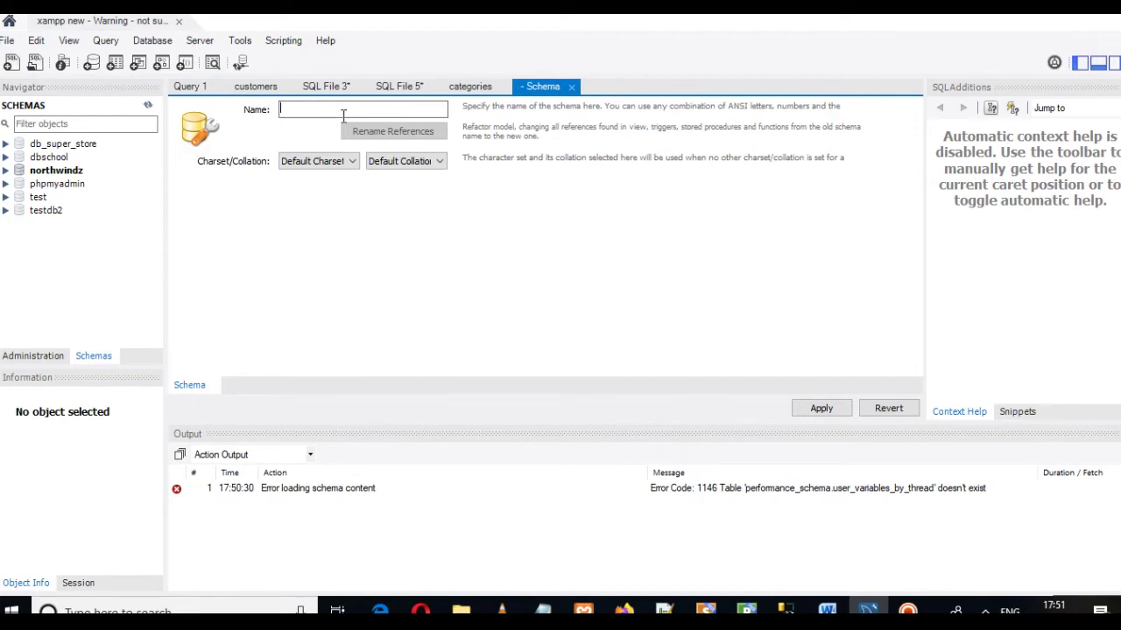
{"action": "type", "text": "hrman"}
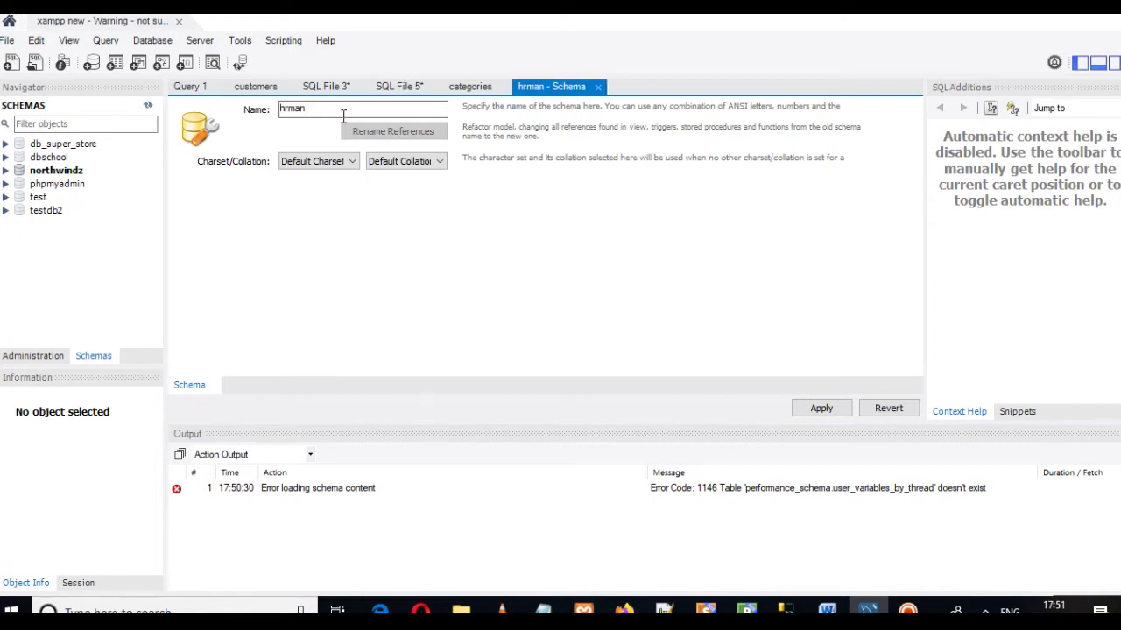
{"action": "type", "text": "_db"}
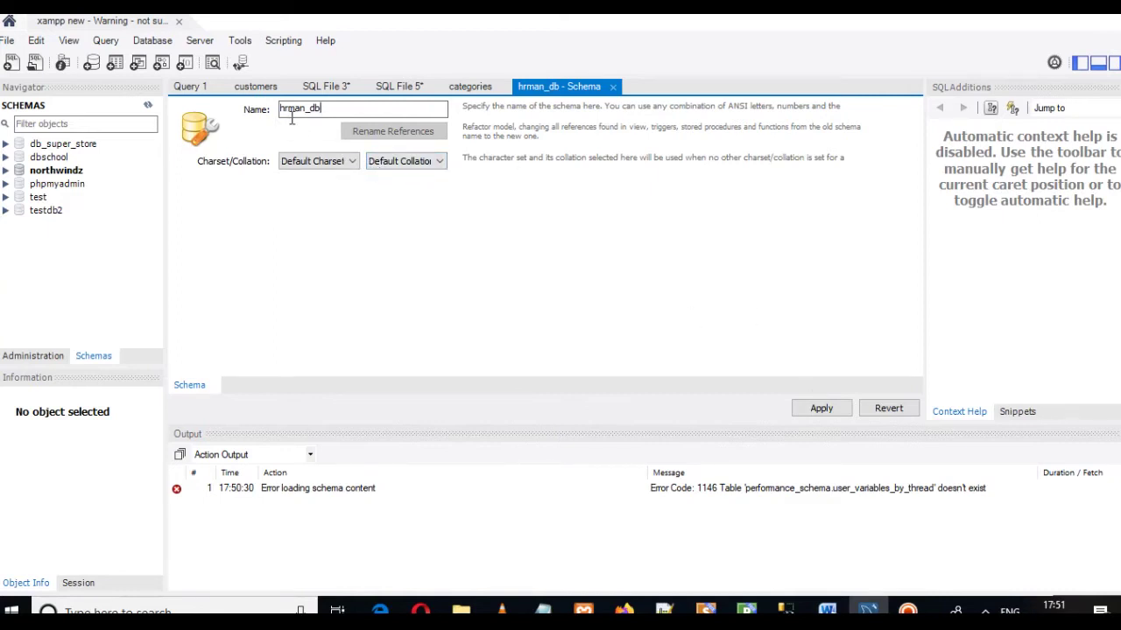
{"action": "left_click", "coordinate": [831, 412]}
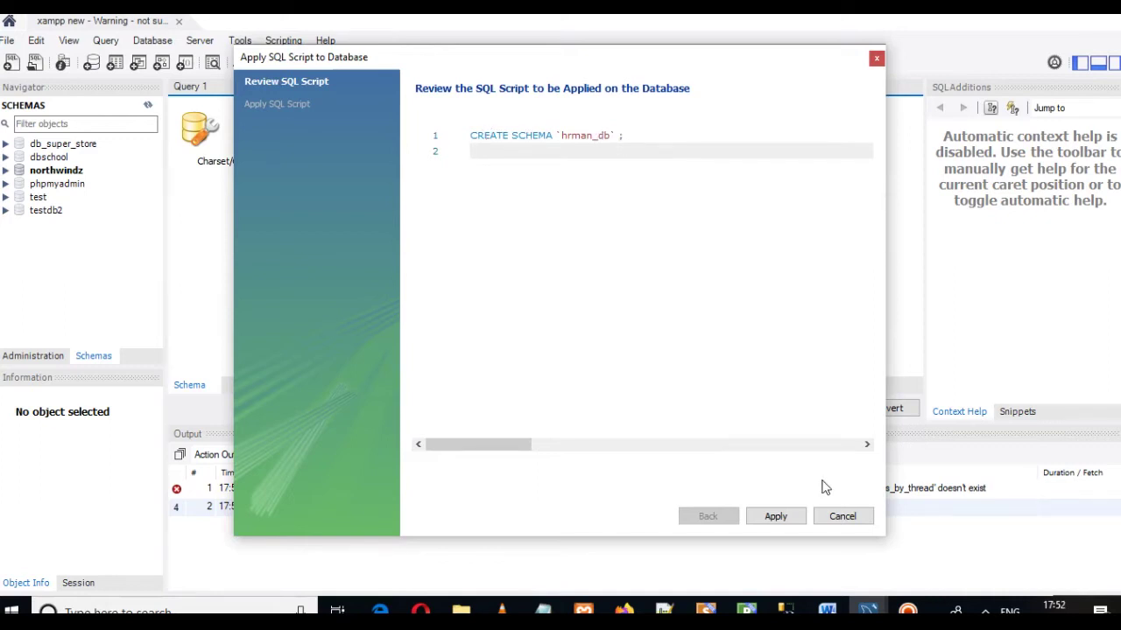
{"action": "left_click", "coordinate": [771, 524]}
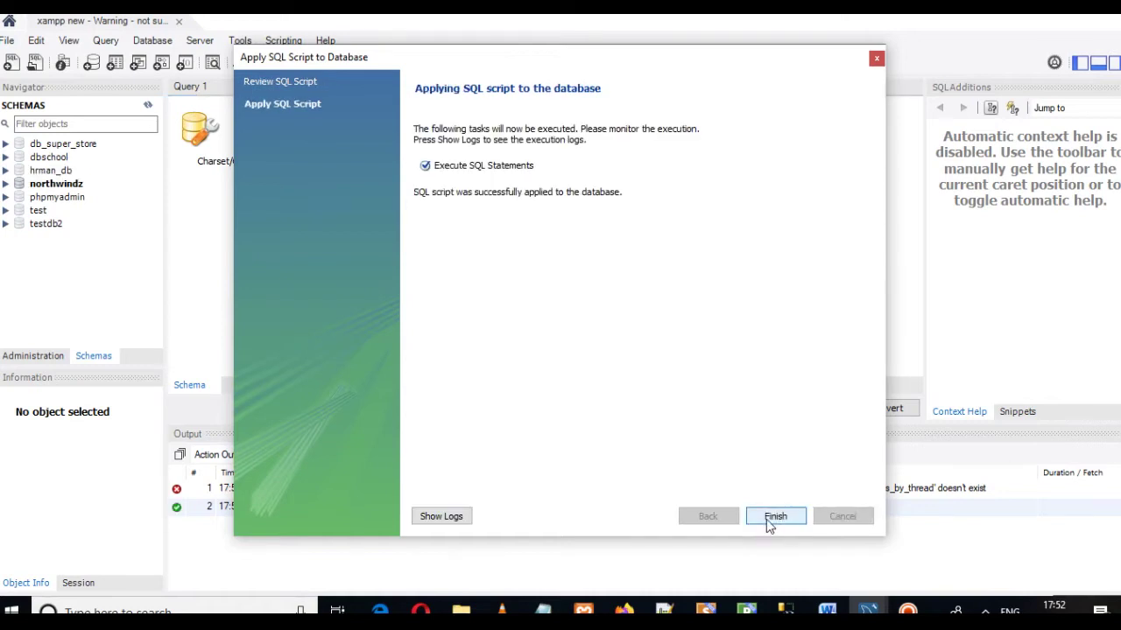
{"action": "left_click", "coordinate": [774, 518]}
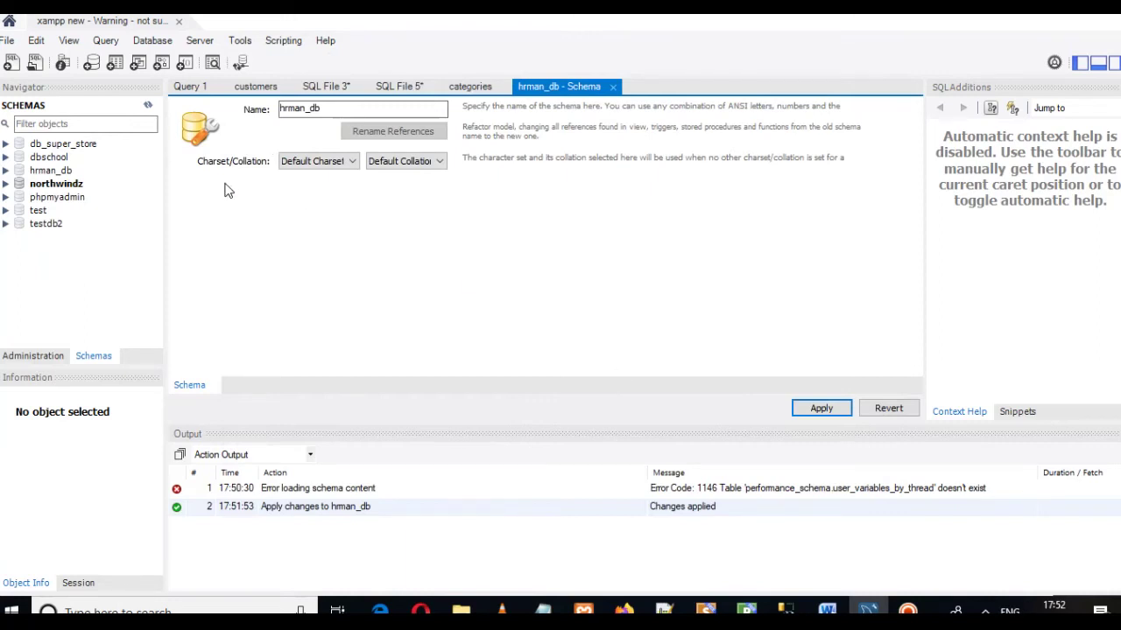
Step: Refresh the Navigator and set hrman_db as the default schema
{"action": "left_click", "coordinate": [148, 105]}
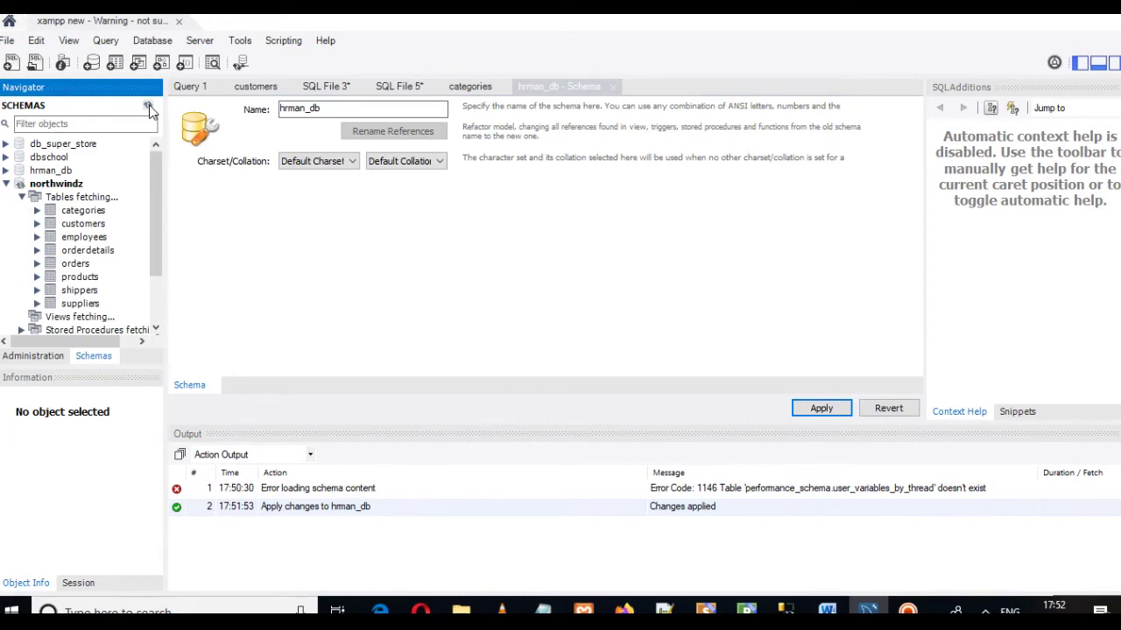
{"action": "left_click", "coordinate": [6, 185]}
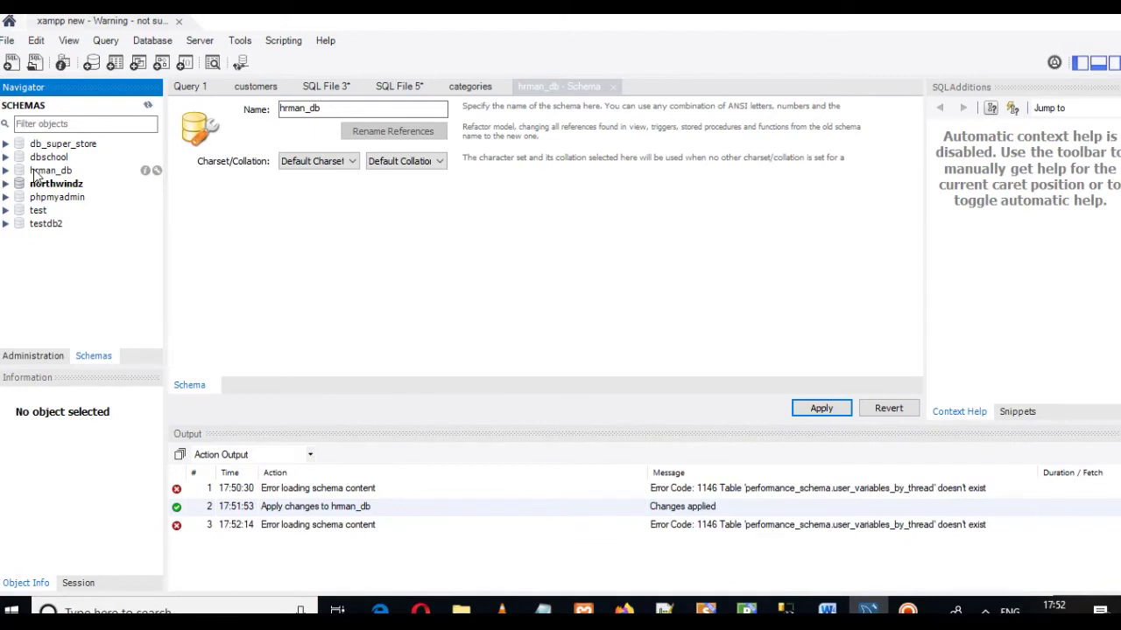
{"action": "right_click", "coordinate": [35, 172]}
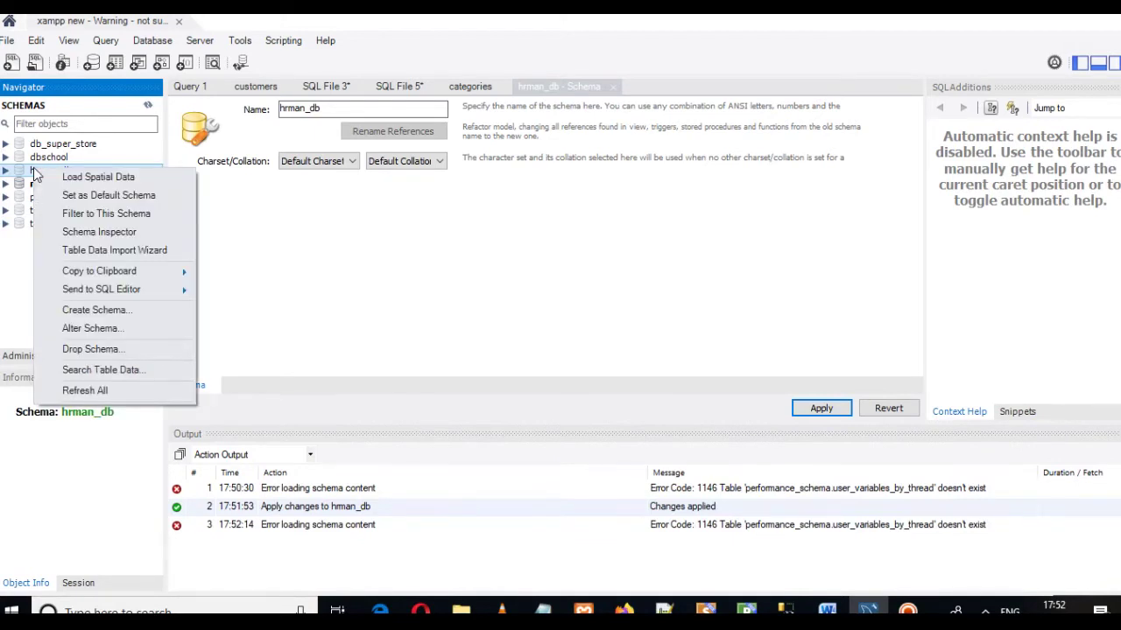
{"action": "left_click", "coordinate": [109, 200]}
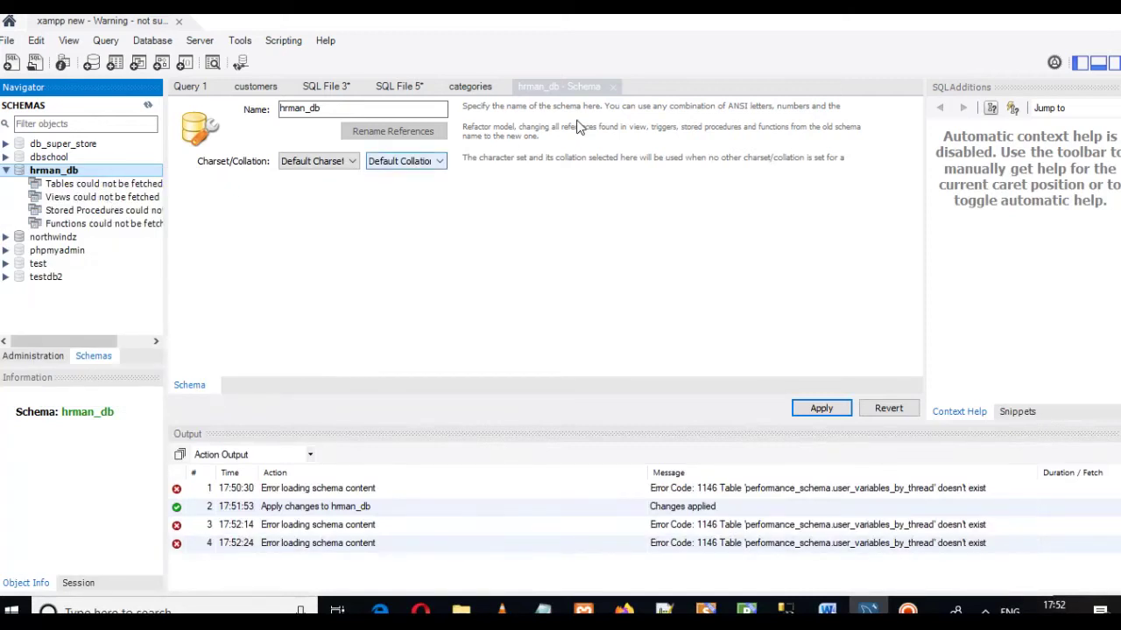
Step: Close the hrman_db schema editor and return to Query 1 with hrman_db's Tables selected
{"action": "left_click", "coordinate": [584, 87]}
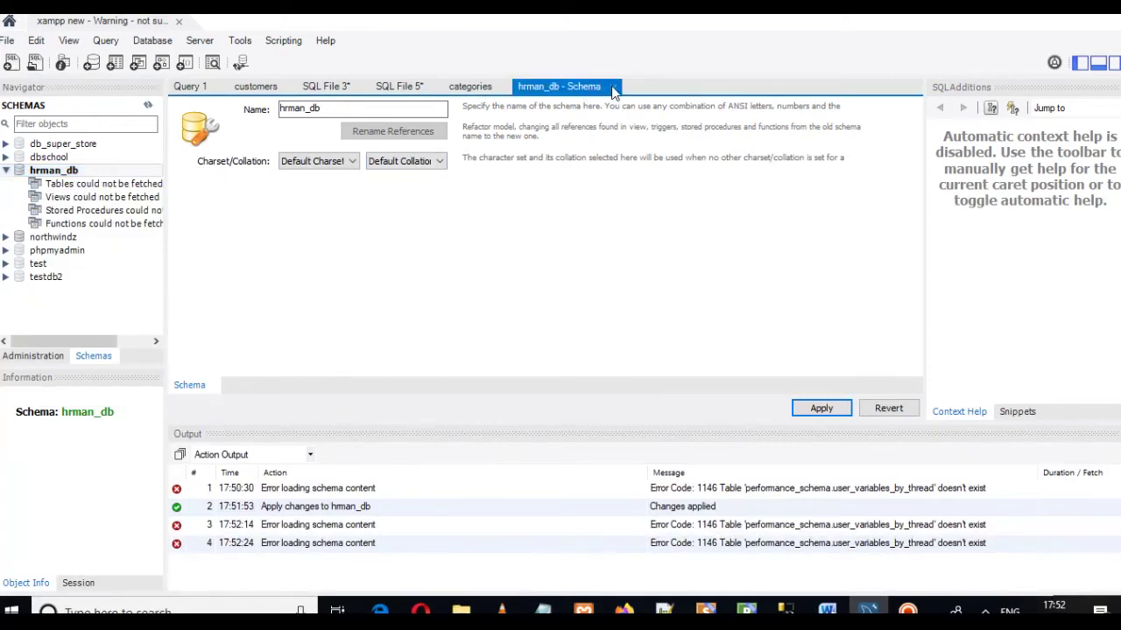
{"action": "left_click", "coordinate": [612, 86]}
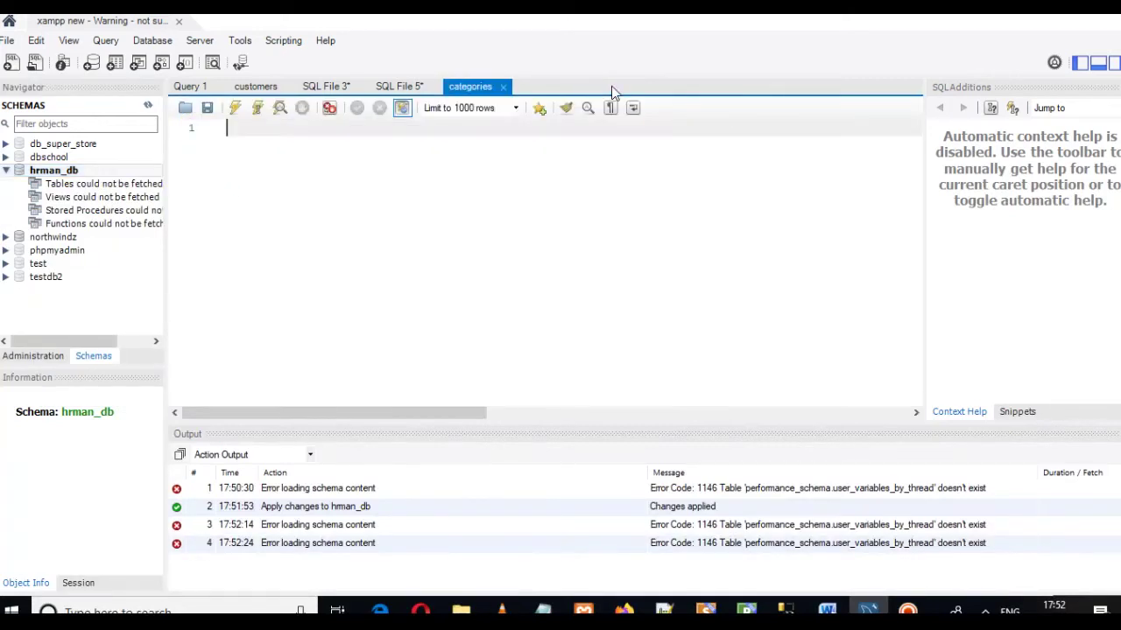
{"action": "left_click", "coordinate": [194, 87]}
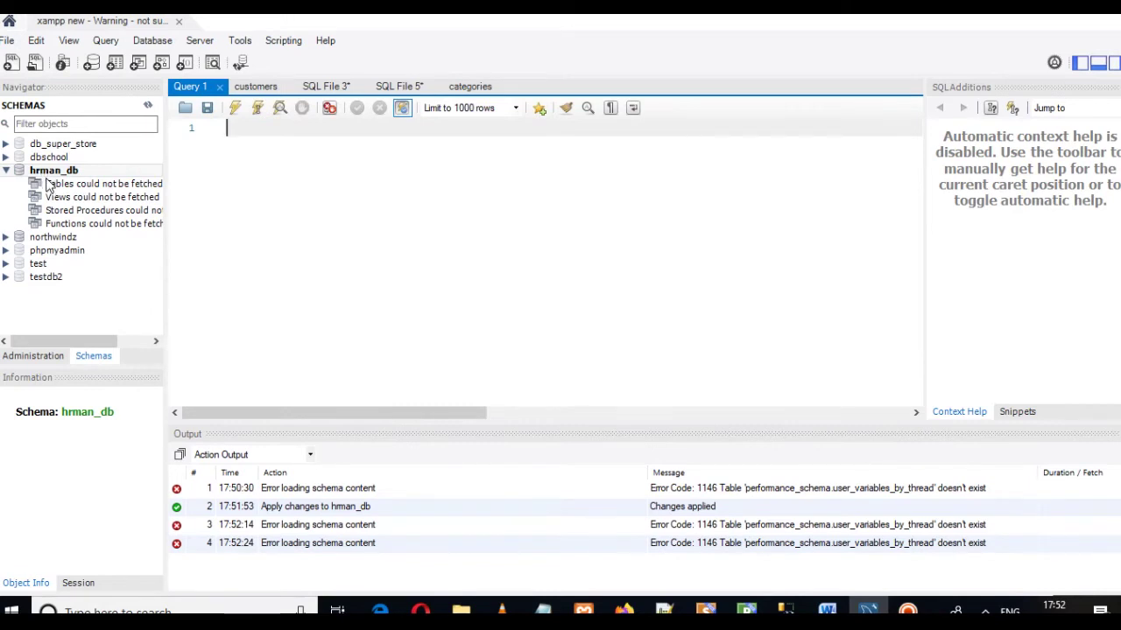
{"action": "left_click", "coordinate": [49, 185]}
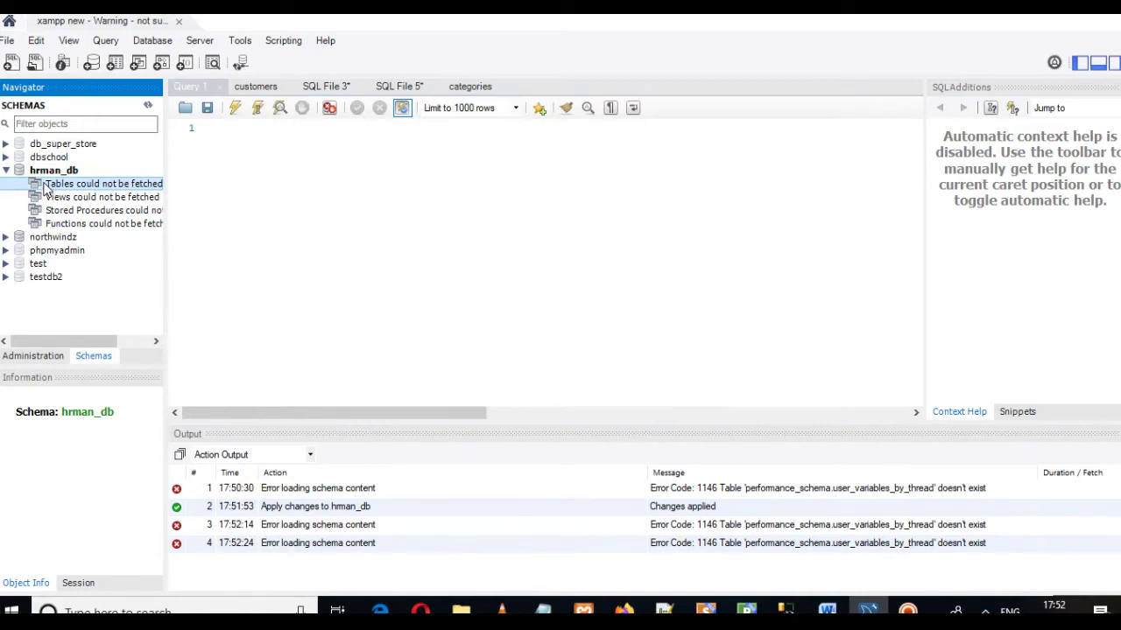
Step: Start a new table in hrman_db named job_seekers
{"action": "right_click", "coordinate": [48, 191]}
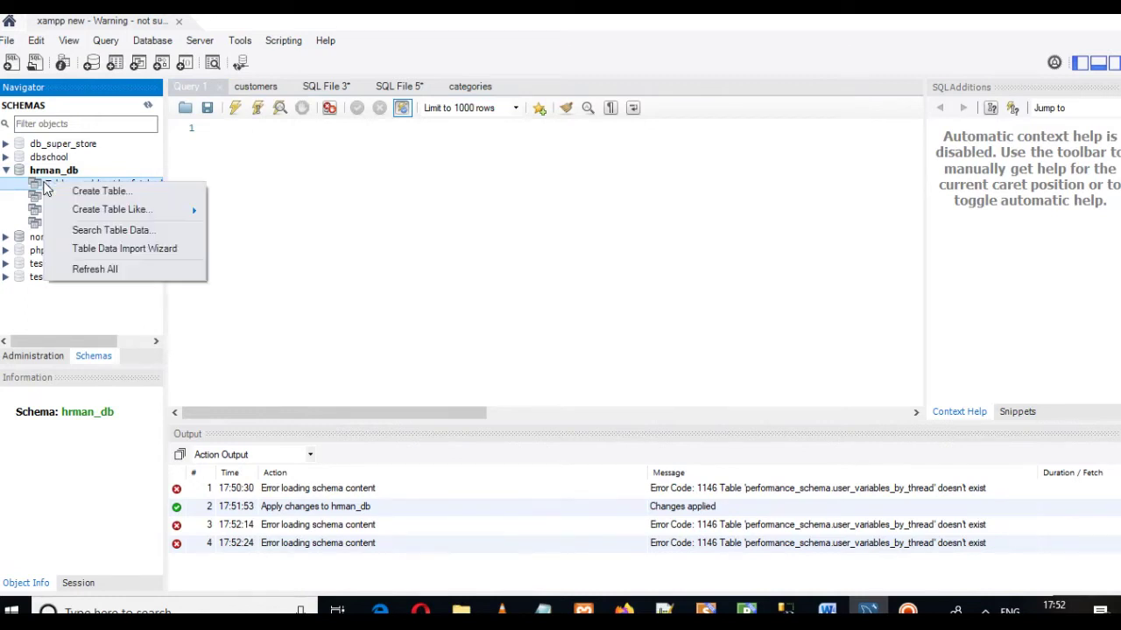
{"action": "left_click", "coordinate": [92, 192]}
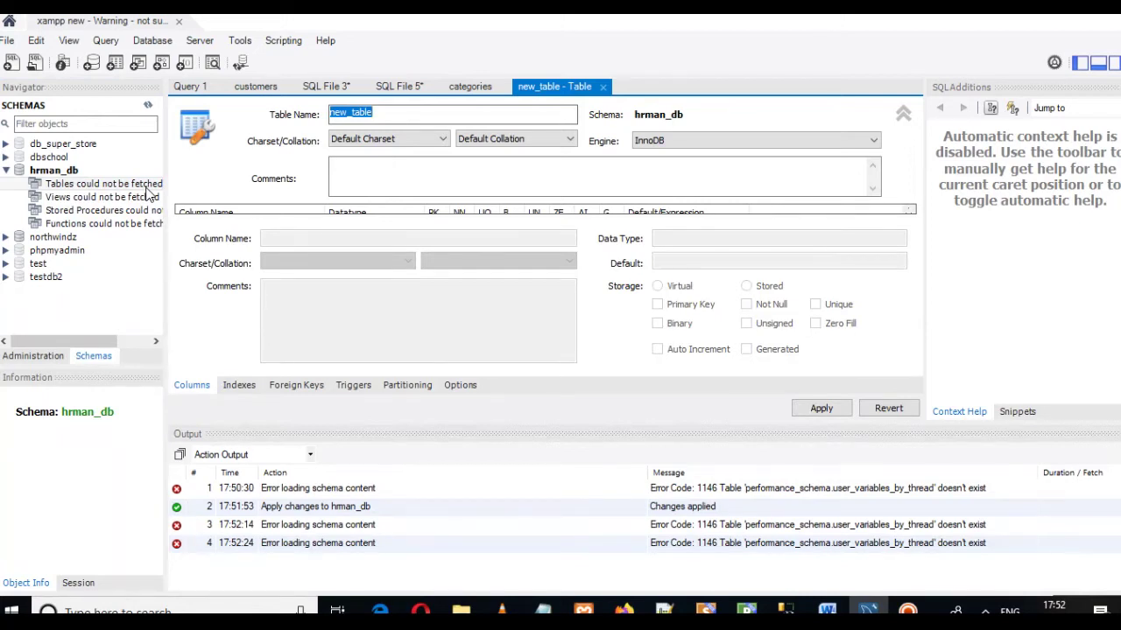
{"action": "left_click", "coordinate": [388, 116]}
{"action": "double_click", "coordinate": [388, 116]}
{"action": "key", "text": "BackSpace"}
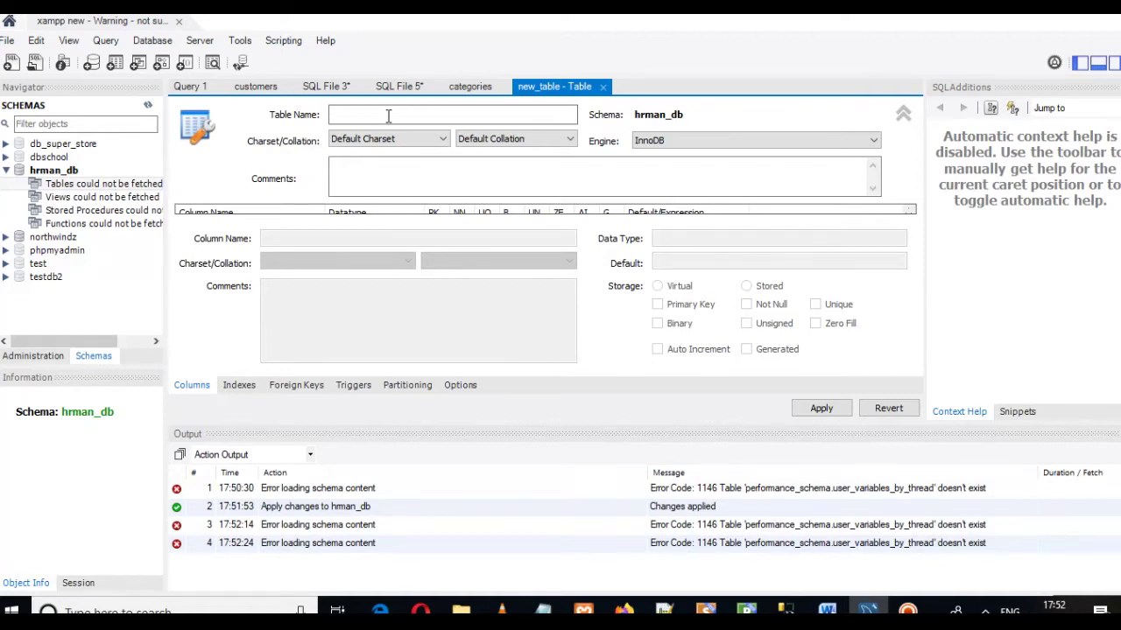
{"action": "type", "text": "job_seekers"}
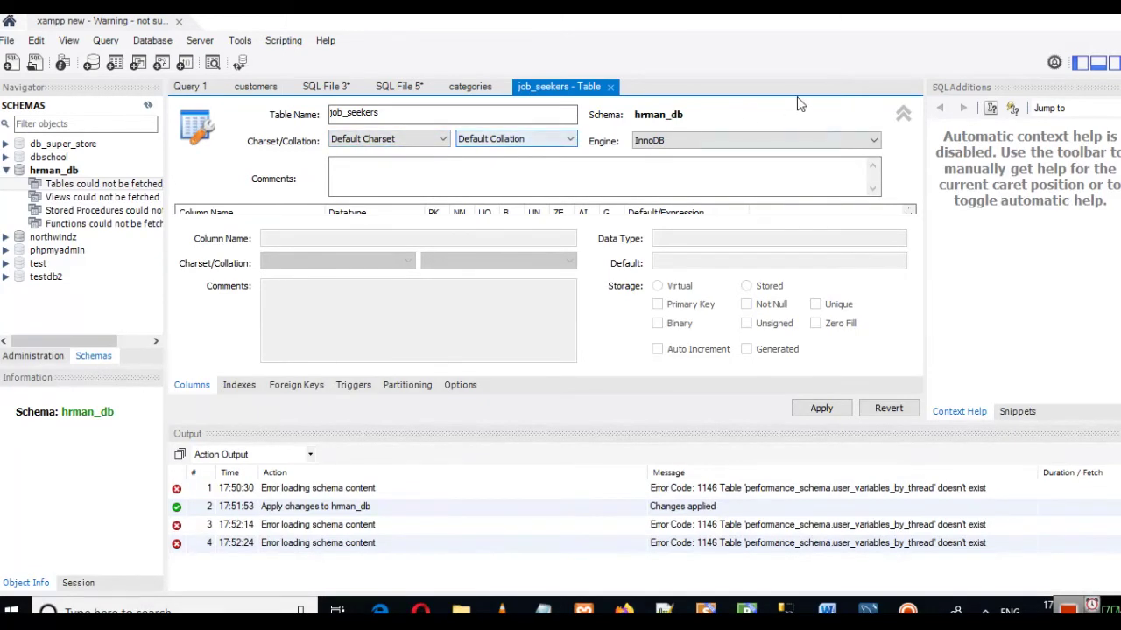
{"action": "left_click", "coordinate": [902, 116]}
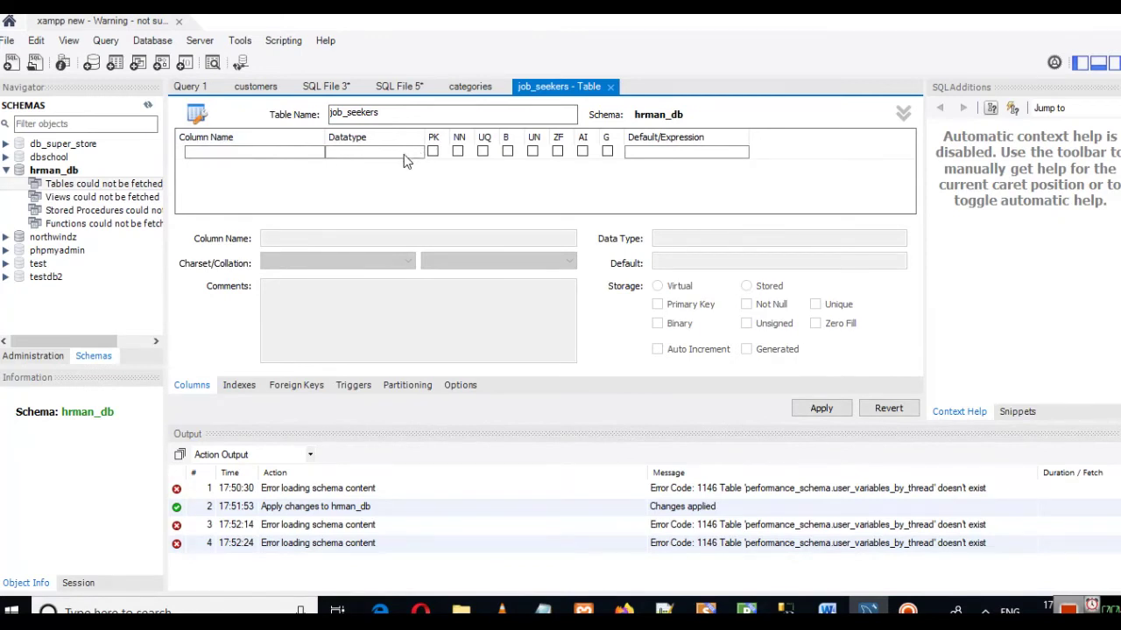
Step: Add js_id as an INT primary key, not null and auto-increment, then switch to phpMyAdmin
{"action": "left_click", "coordinate": [244, 159]}
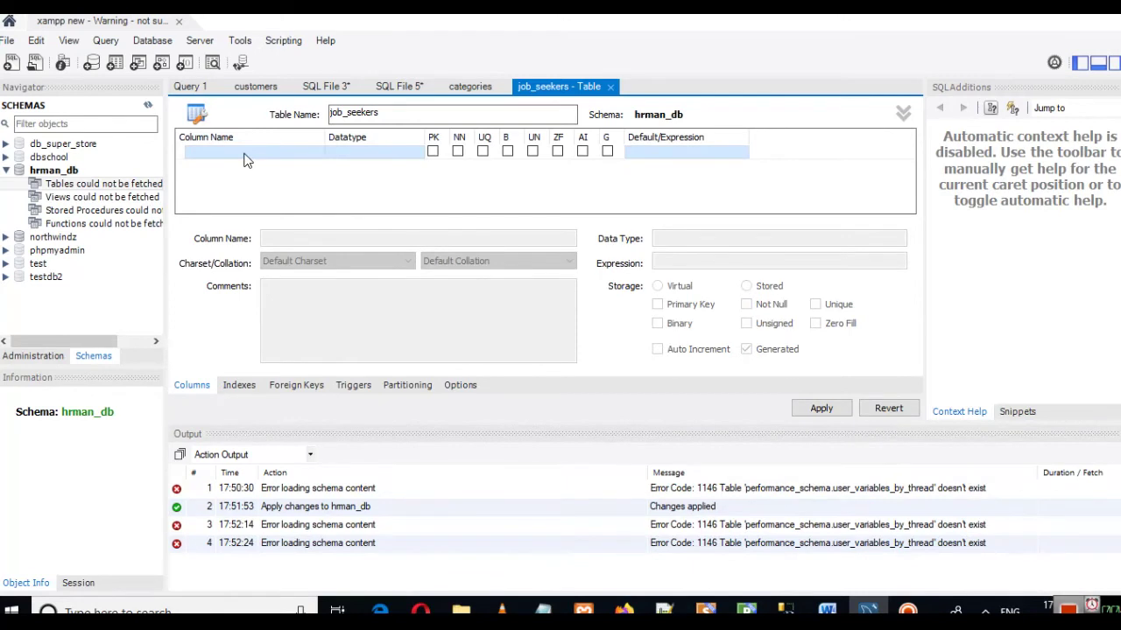
{"action": "left_click", "coordinate": [245, 153]}
{"action": "key", "text": "ctrl+a"}
{"action": "key", "text": "BackSpace"}
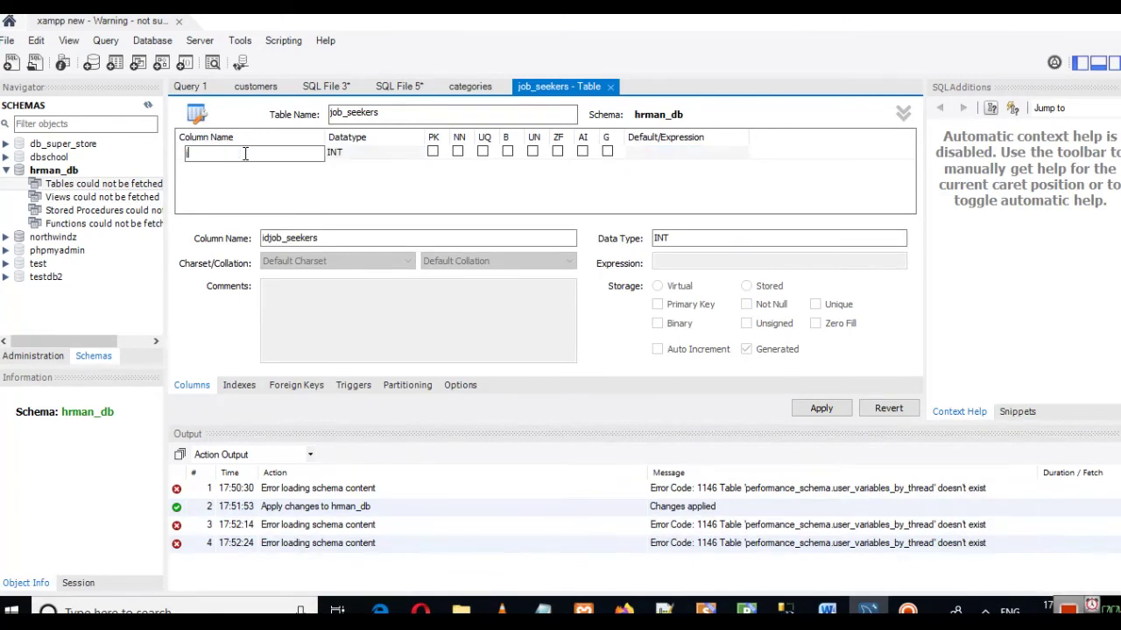
{"action": "type", "text": "js"}
{"action": "left_click", "coordinate": [245, 153]}
{"action": "left_click", "coordinate": [340, 160]}
{"action": "left_click", "coordinate": [345, 154]}
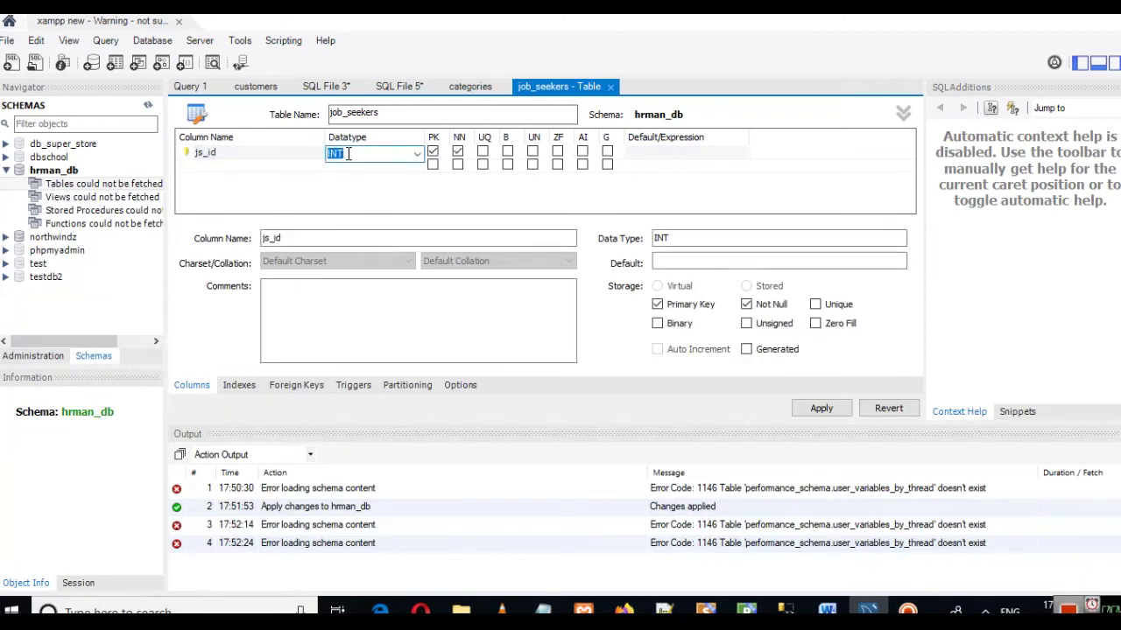
{"action": "left_click", "coordinate": [408, 172]}
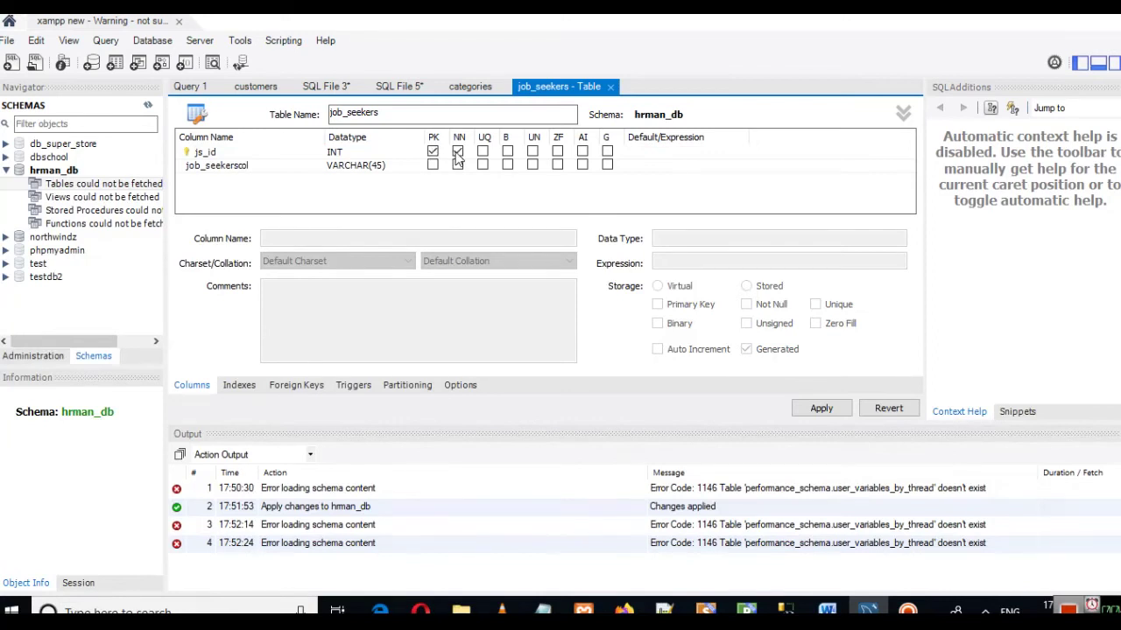
{"action": "left_click", "coordinate": [583, 152]}
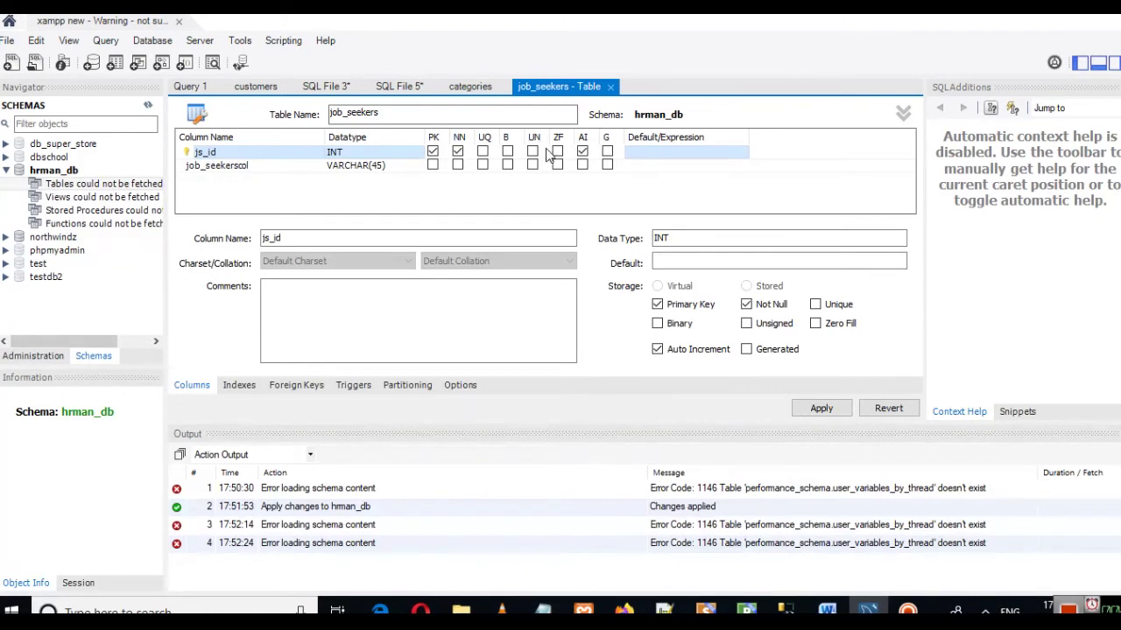
{"action": "left_click", "coordinate": [624, 610]}
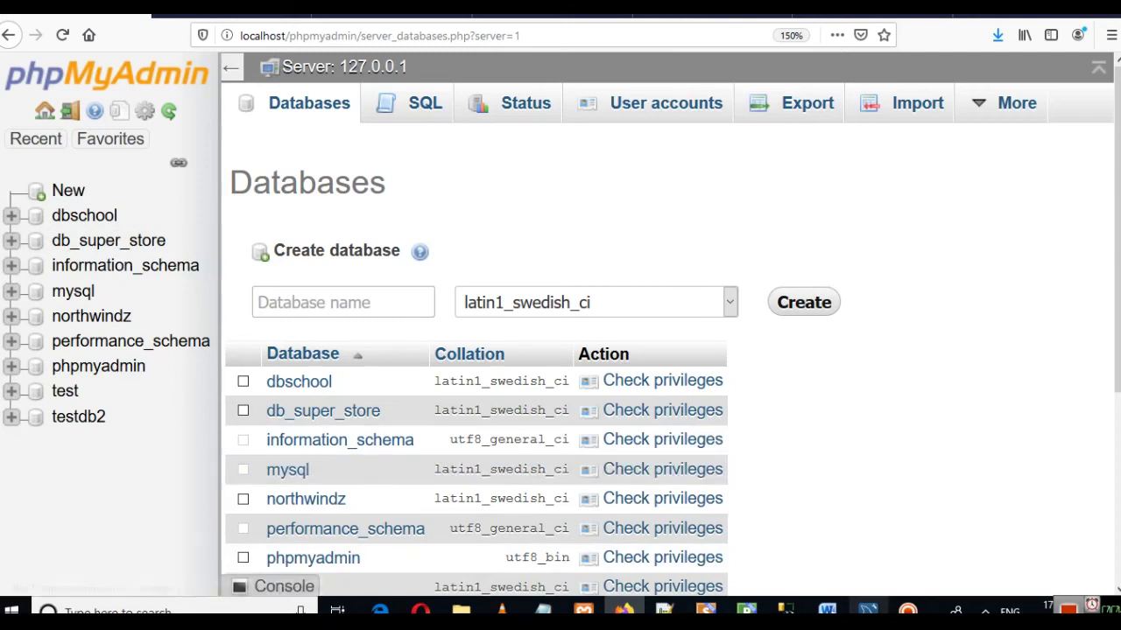
Step: Switch from phpMyAdmin back to the job_seekers table editor in MySQL Workbench
{"action": "left_click", "coordinate": [868, 610]}
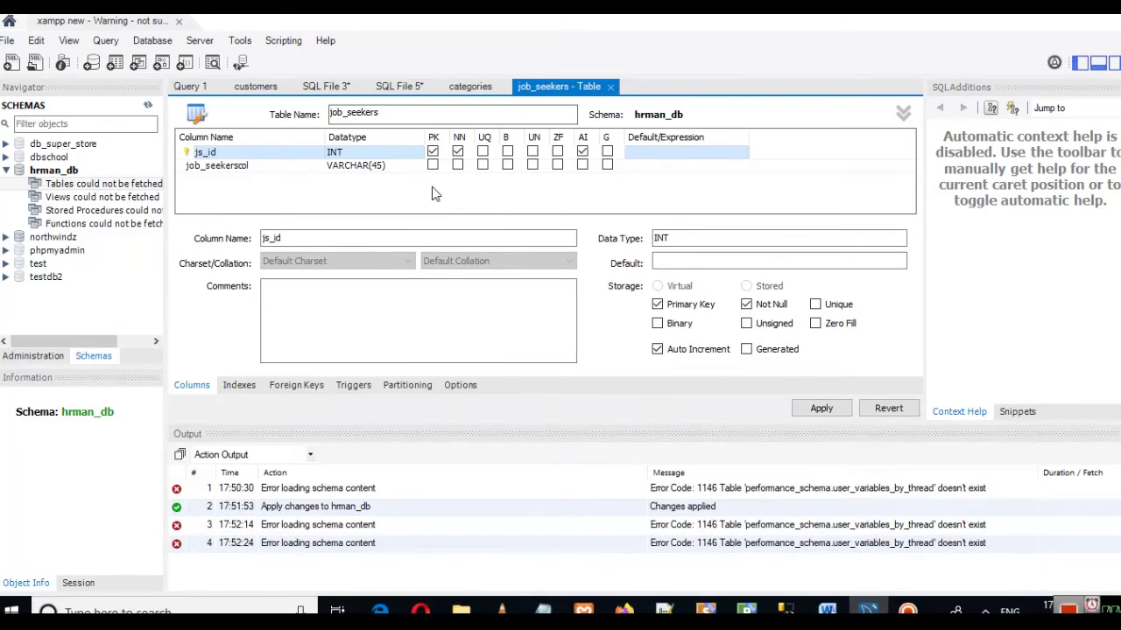
Step: Add a js_name VARCHAR(45) column marked not null
{"action": "left_click", "coordinate": [201, 165]}
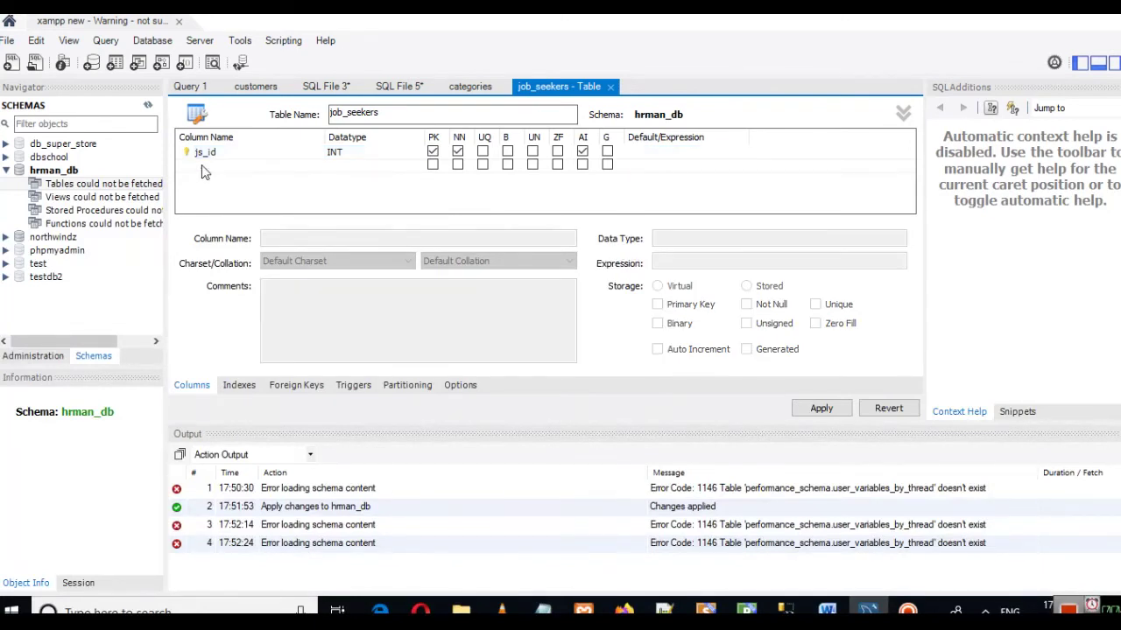
{"action": "double_click", "coordinate": [204, 165]}
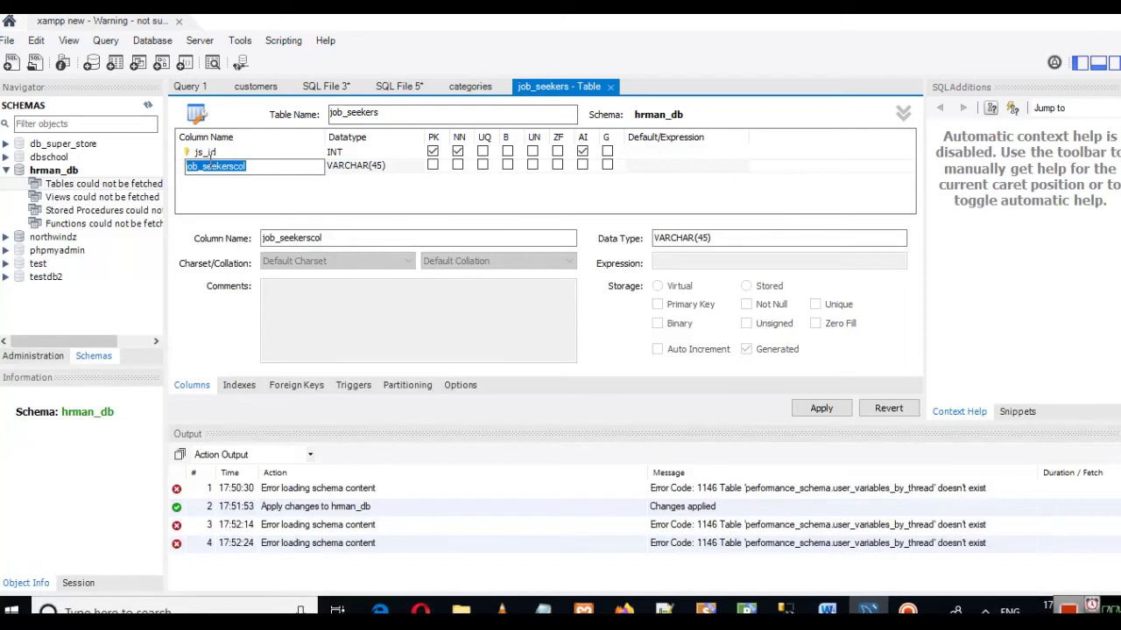
{"action": "key", "text": "BackSpace"}
{"action": "type", "text": "js"}
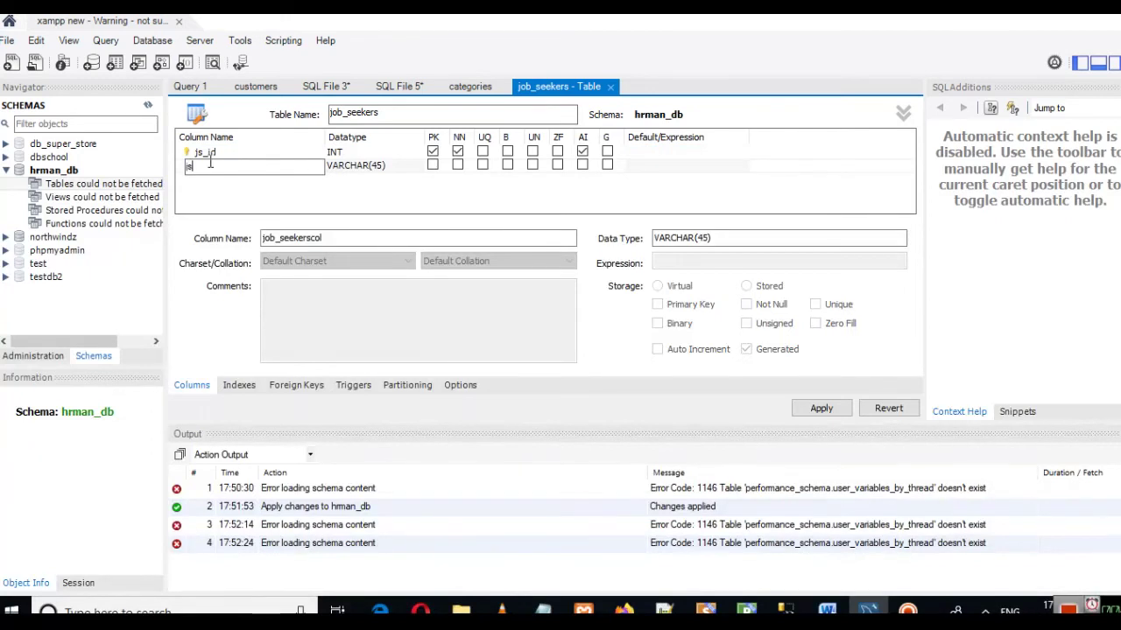
{"action": "type", "text": "_name"}
{"action": "key", "text": "Return"}
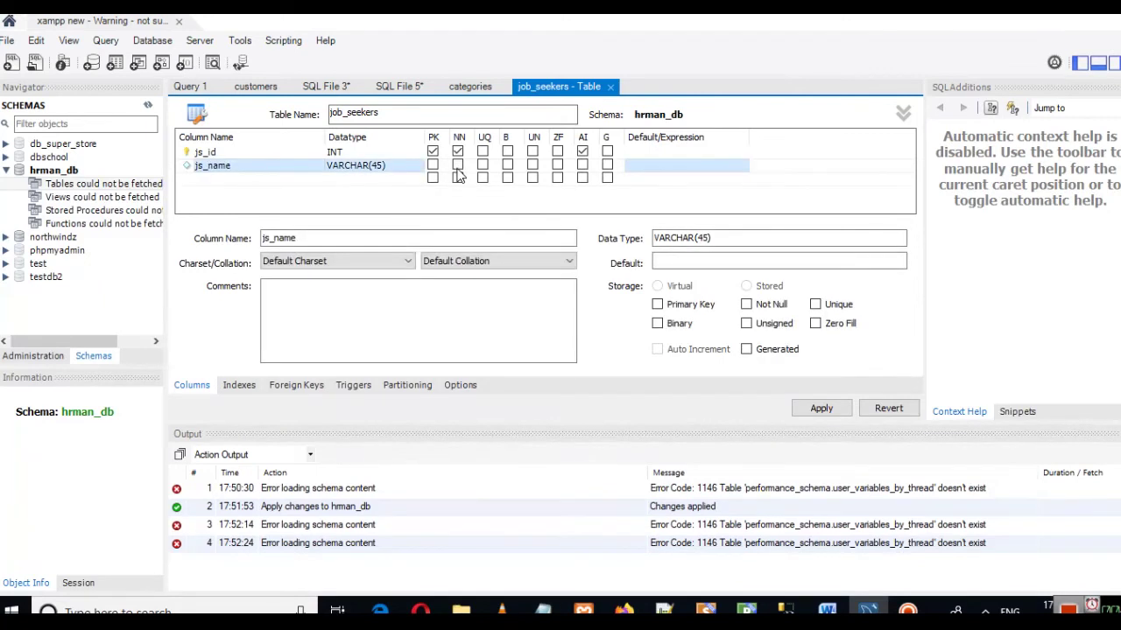
{"action": "left_click", "coordinate": [457, 166]}
Step: Add a js_email VARCHAR(50) column marked not null
{"action": "left_click", "coordinate": [245, 179]}
{"action": "type", "text": "js_email"}
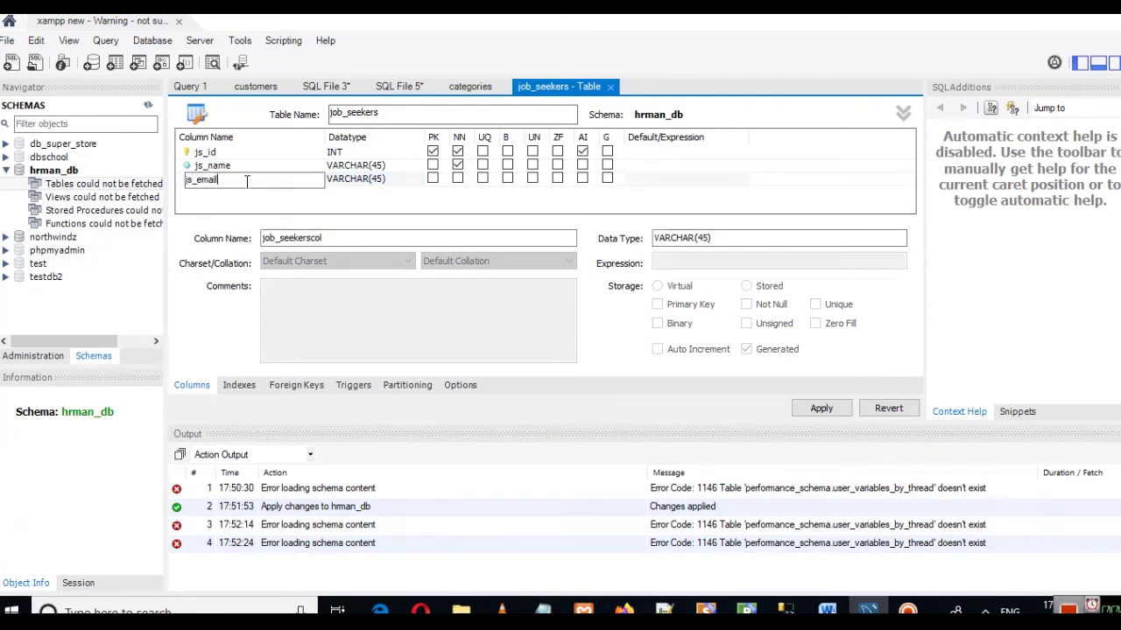
{"action": "left_click", "coordinate": [380, 181]}
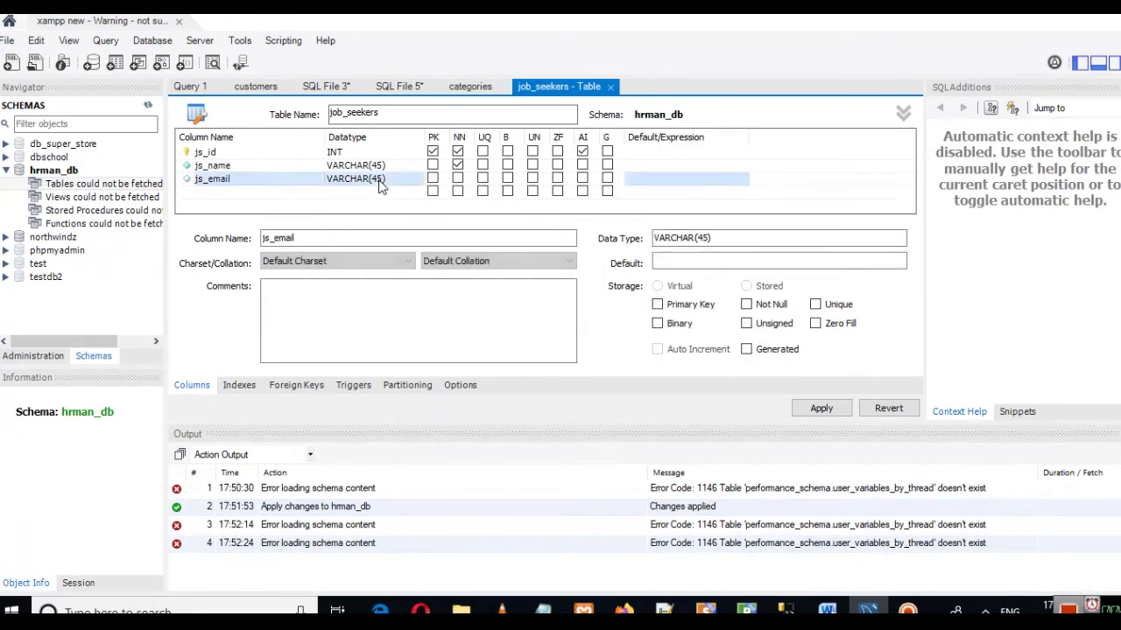
{"action": "left_click", "coordinate": [380, 180]}
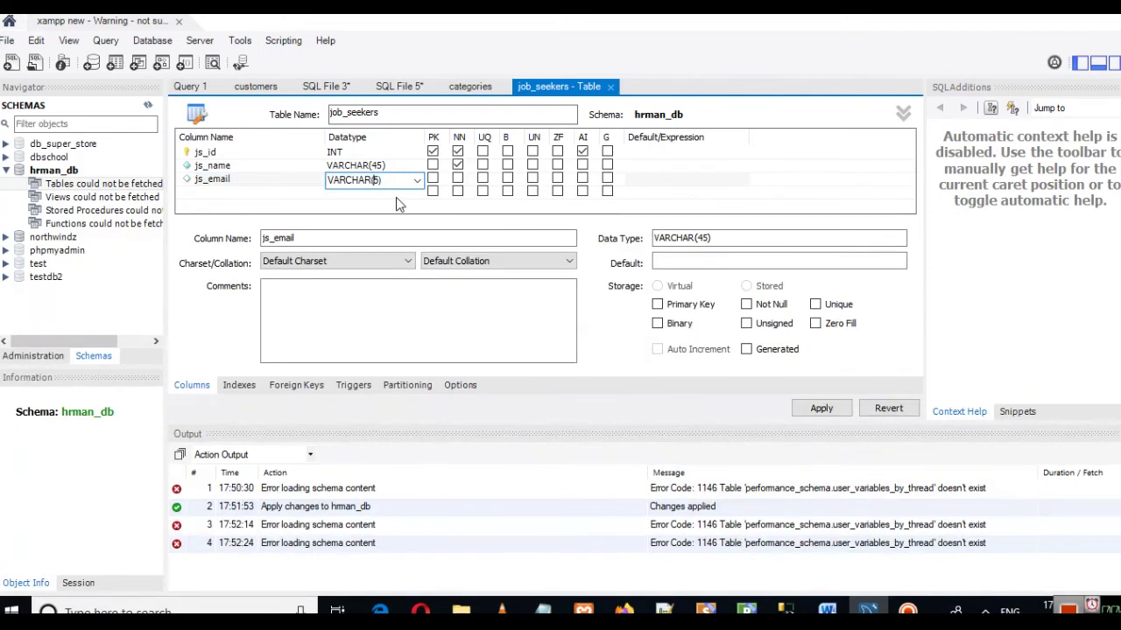
{"action": "key", "text": "BackSpace"}
{"action": "type", "text": "0"}
{"action": "left_click", "coordinate": [456, 179]}
Step: Add a js_qualification column with data type VARCHAR(50)
{"action": "left_click", "coordinate": [215, 193]}
{"action": "double_click", "coordinate": [215, 192]}
{"action": "type", "text": "js_qualification"}
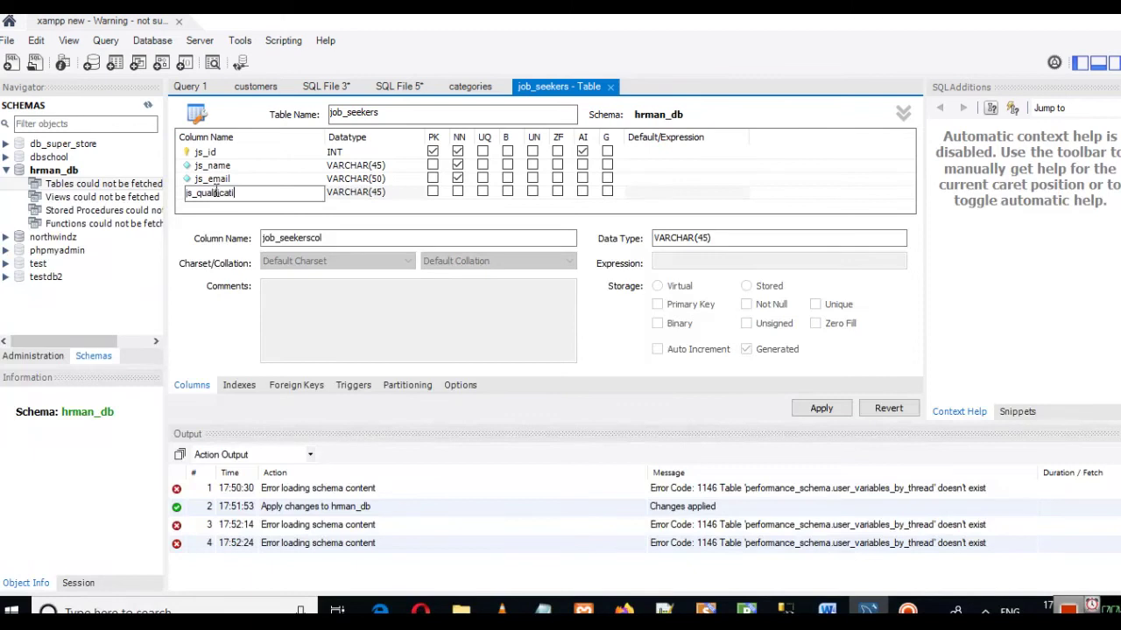
{"action": "key", "text": "Return"}
{"action": "double_click", "coordinate": [379, 193]}
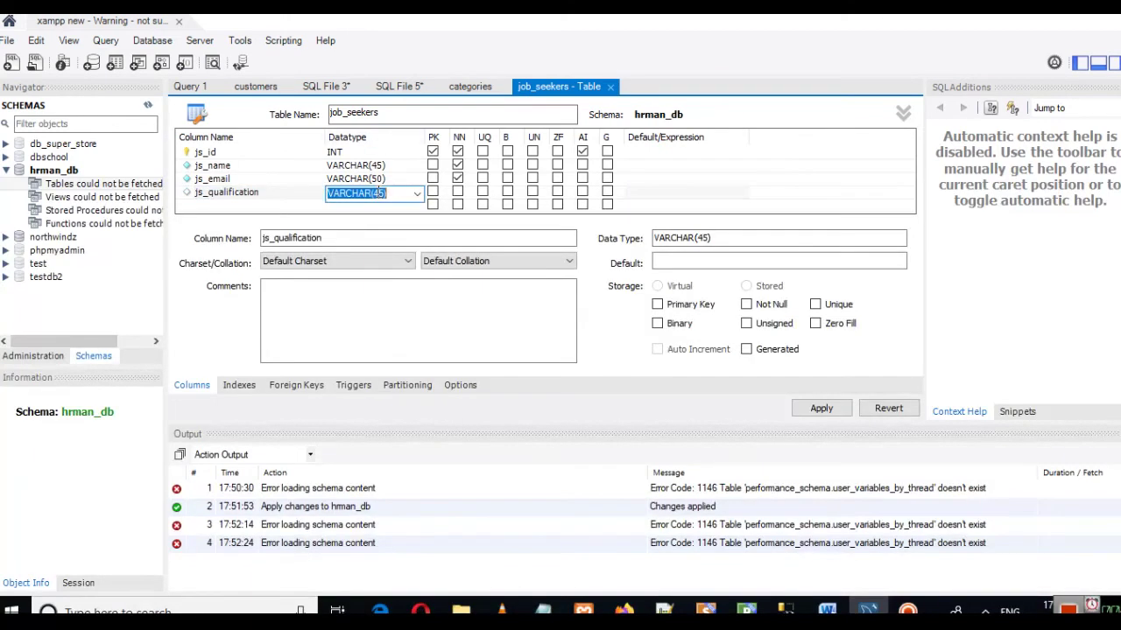
{"action": "left_click", "coordinate": [380, 194]}
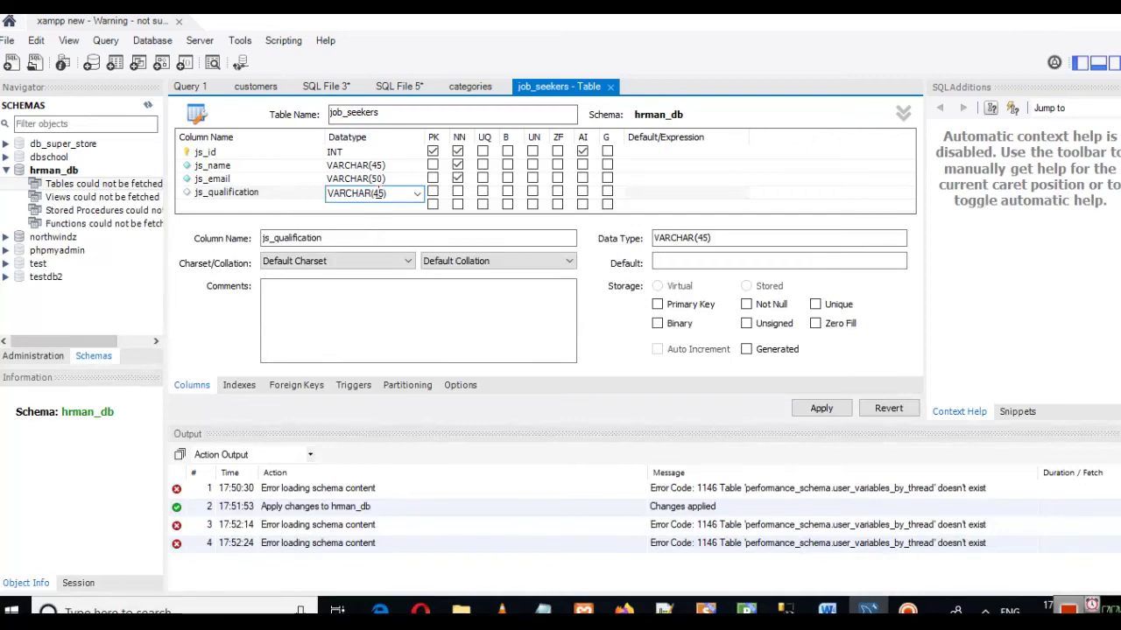
{"action": "key", "text": "BackSpace"}
{"action": "type", "text": "0"}
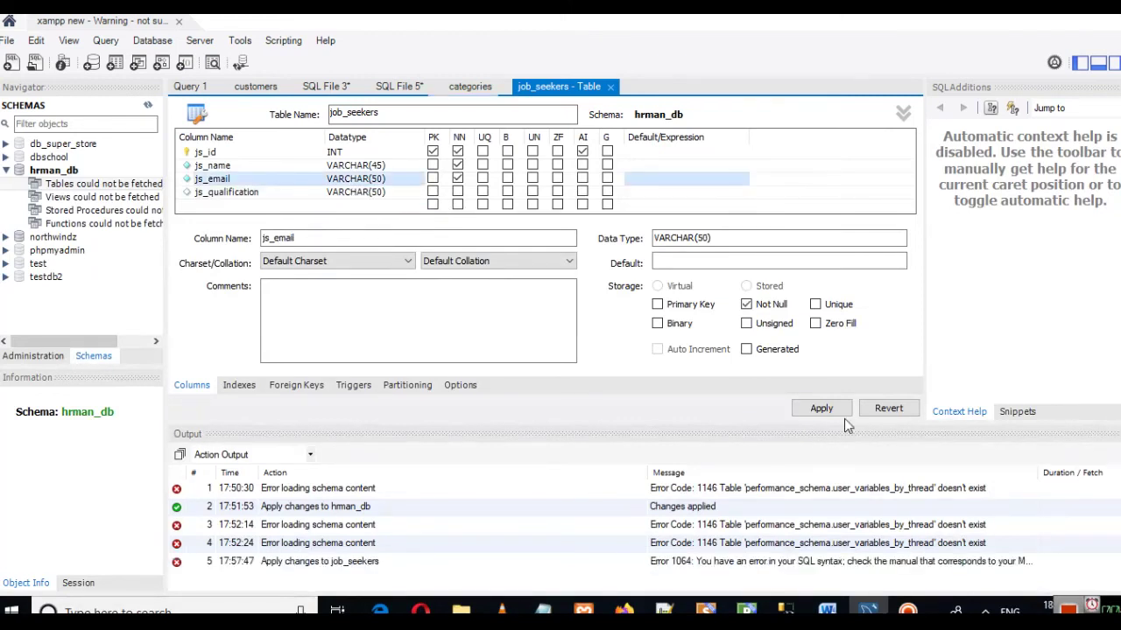
Step: Apply the CREATE TABLE script to create job_seekers in hrman_db
{"action": "left_click", "coordinate": [823, 408]}
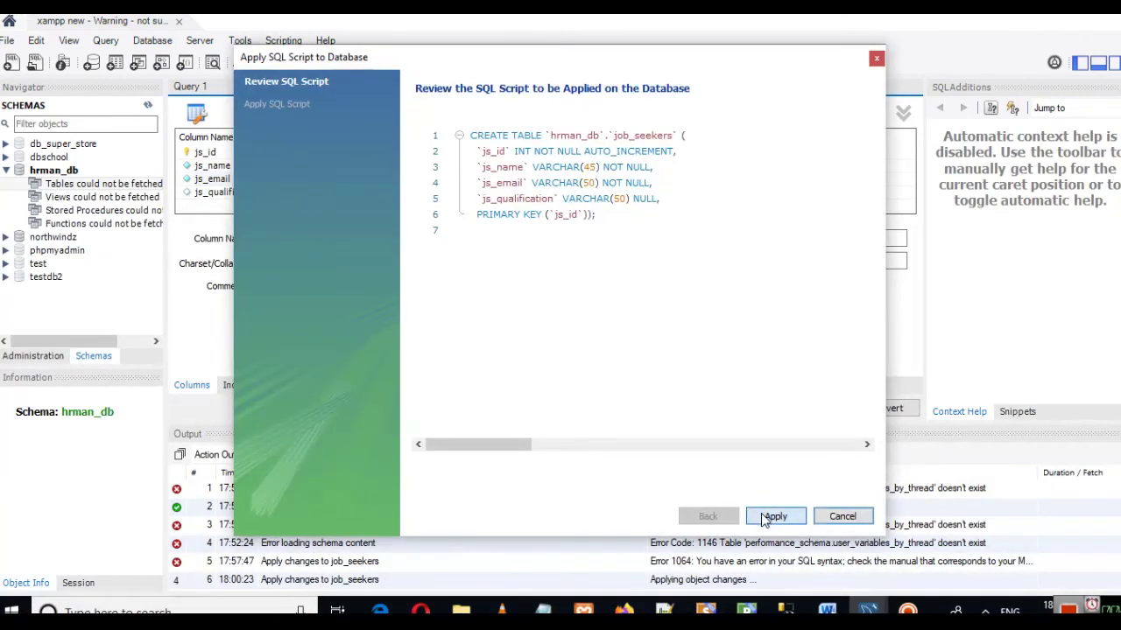
{"action": "left_click", "coordinate": [771, 516]}
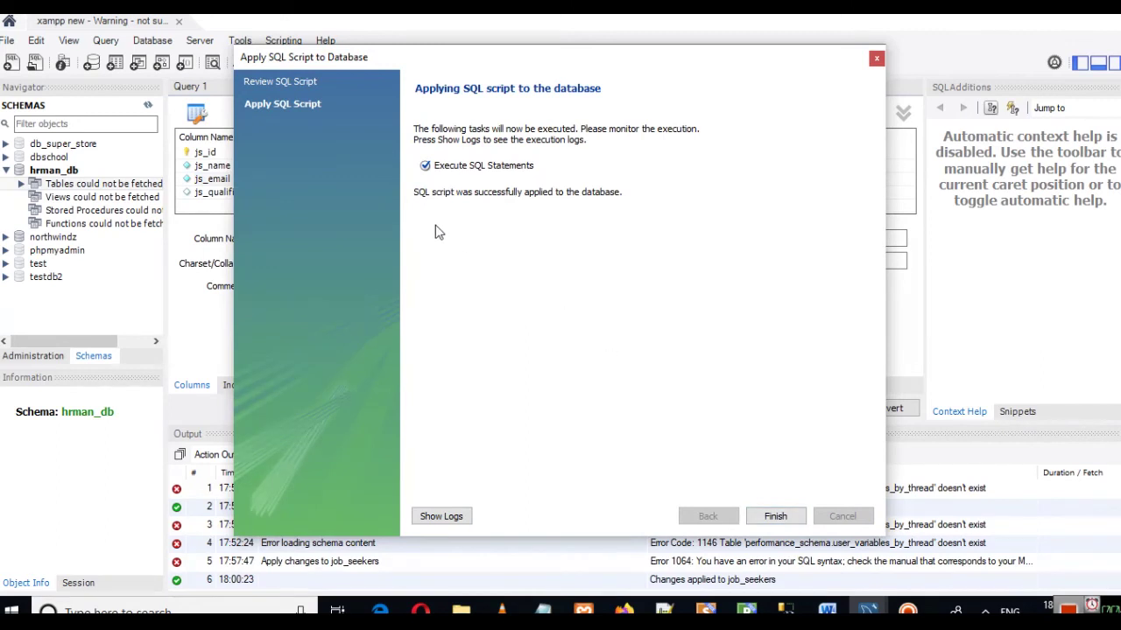
{"action": "left_click", "coordinate": [776, 517]}
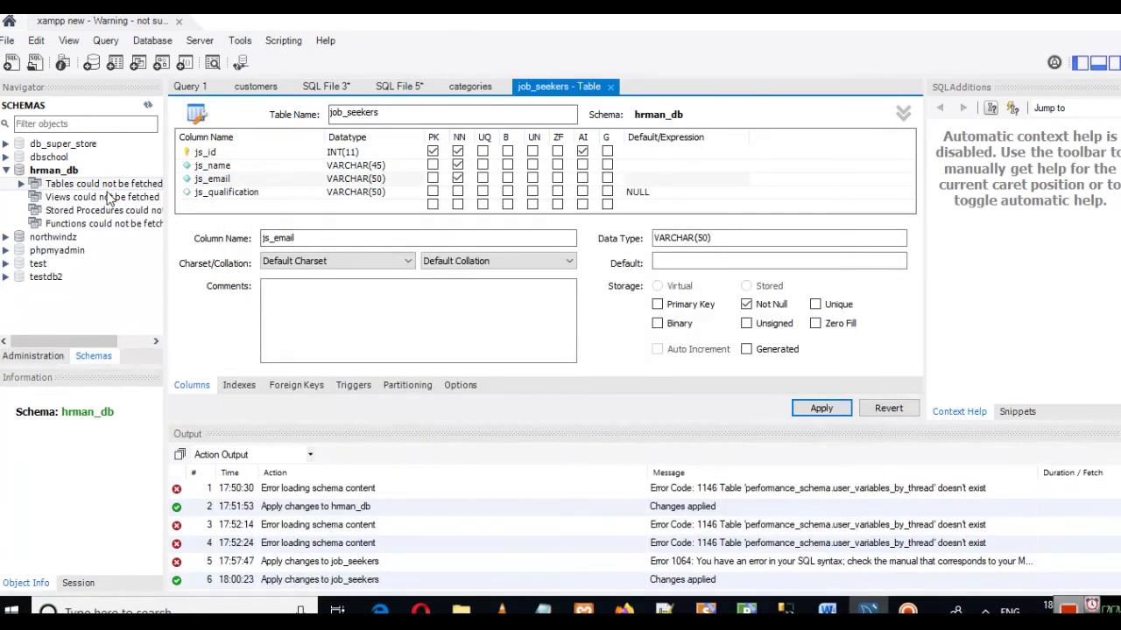
Step: Refresh the Navigator and open job_seekers with Select Rows - Limit 1000
{"action": "left_click", "coordinate": [148, 105]}
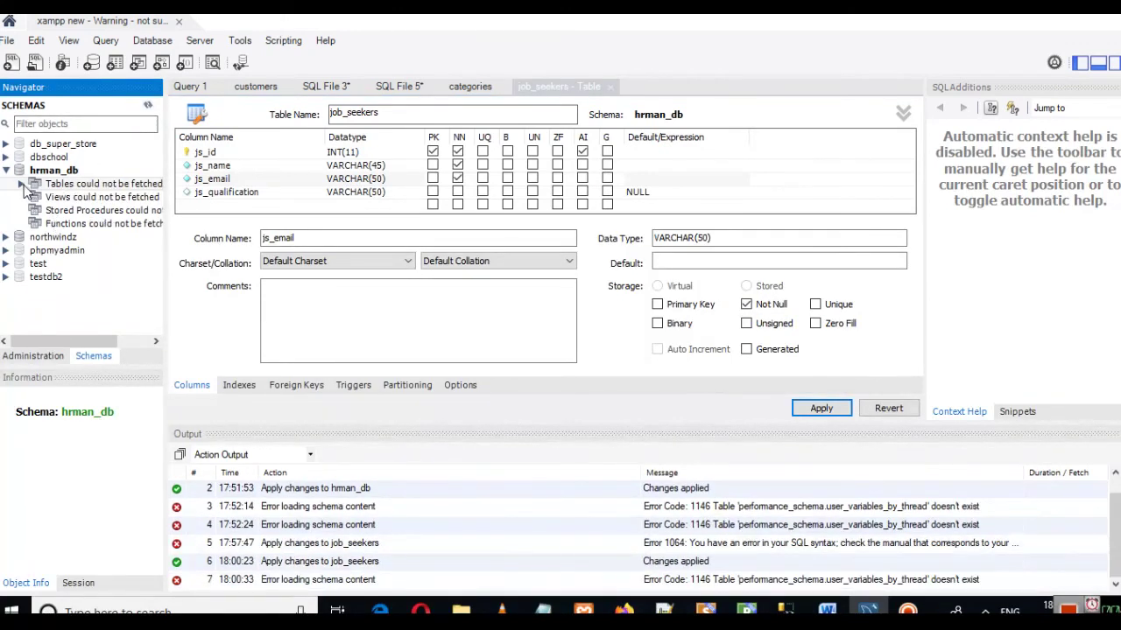
{"action": "left_click", "coordinate": [23, 184]}
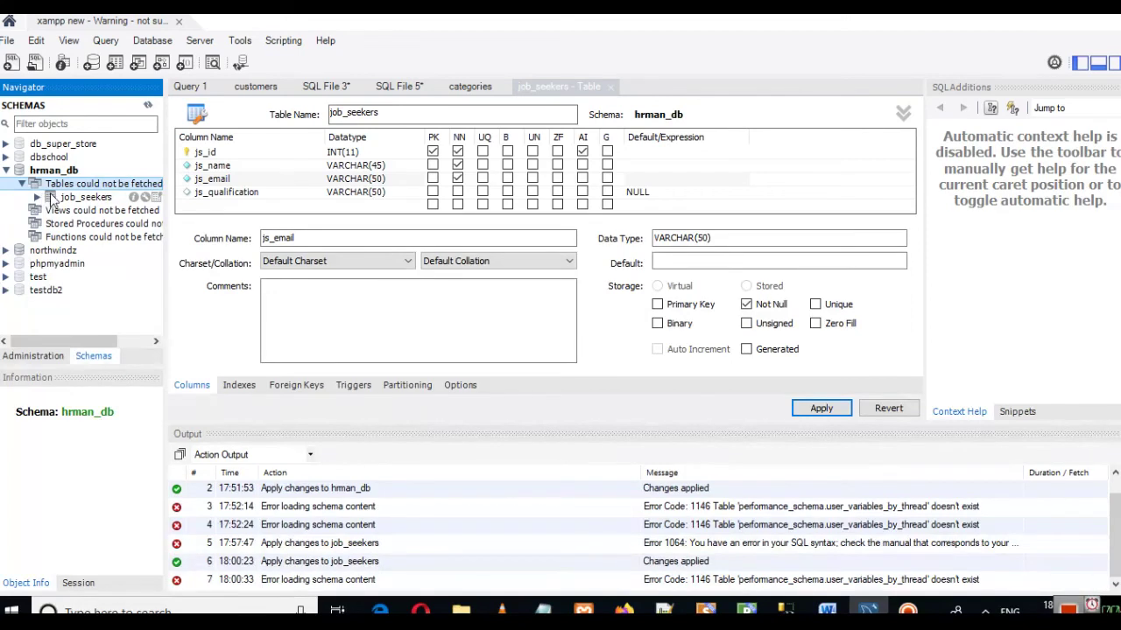
{"action": "right_click", "coordinate": [74, 201]}
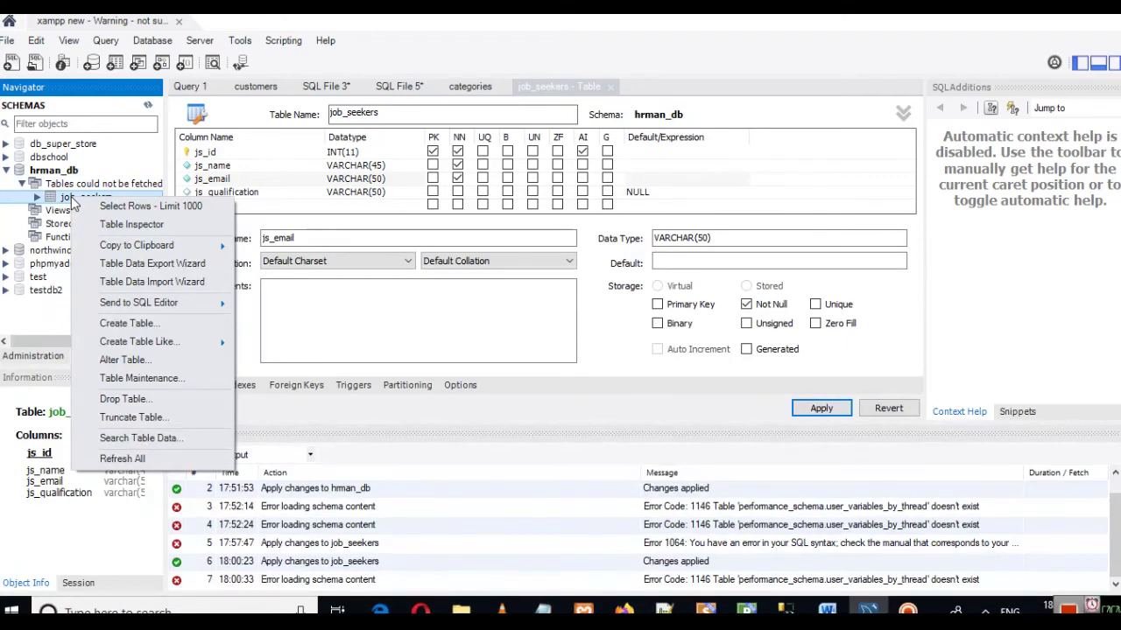
{"action": "left_click", "coordinate": [95, 207]}
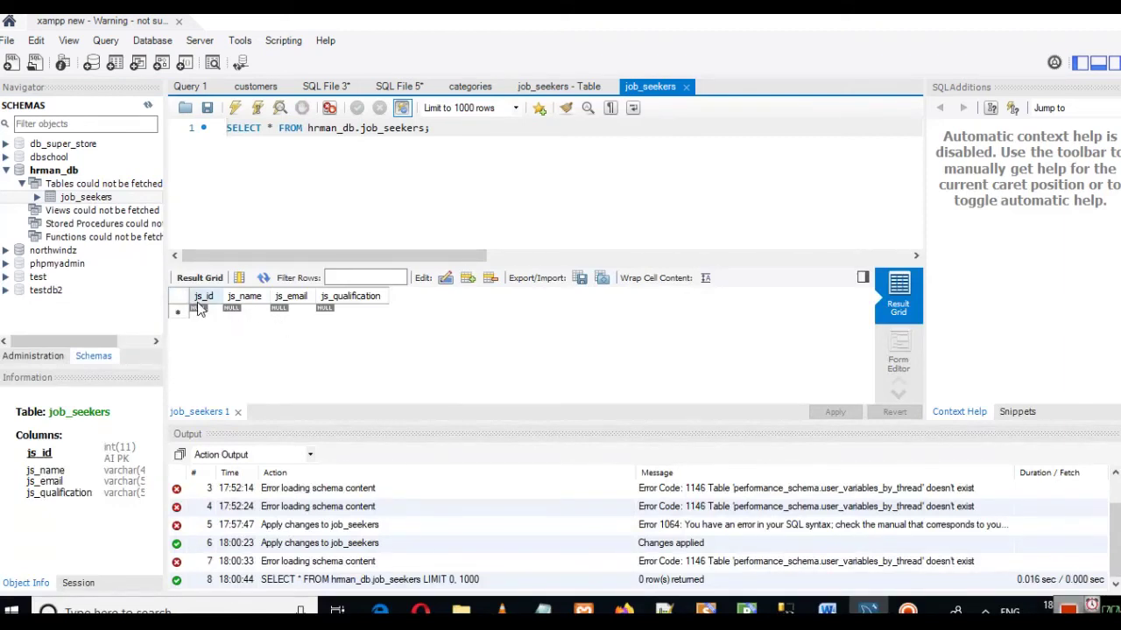
Step: Enter a new row with the job seeker's name, e-mail address and qualification bs
{"action": "left_click", "coordinate": [234, 313]}
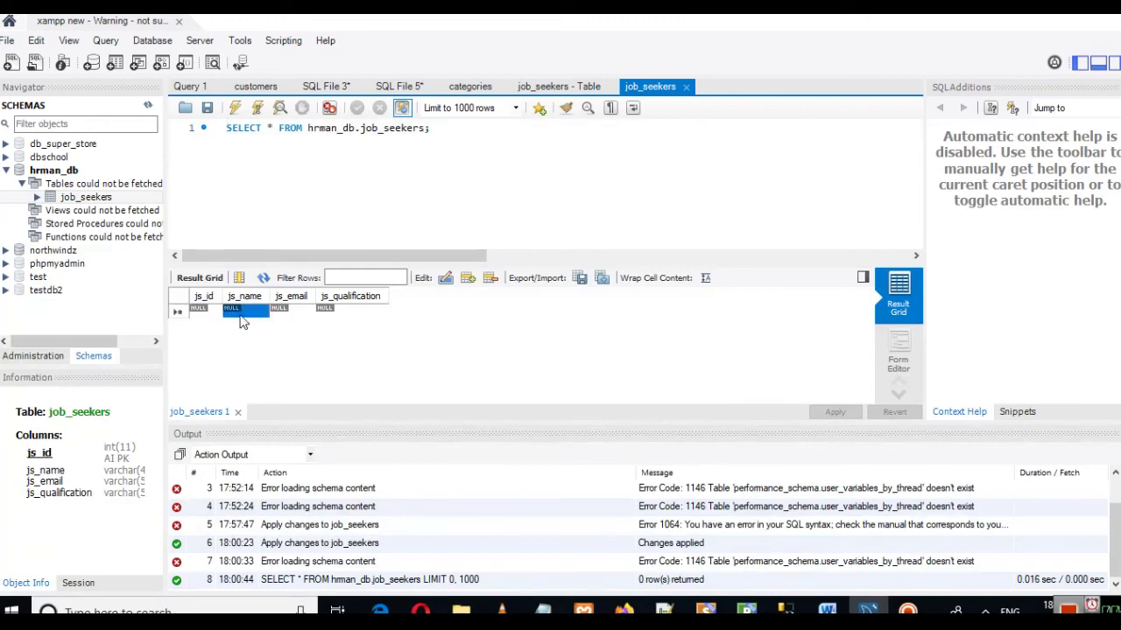
{"action": "left_click", "coordinate": [241, 313]}
{"action": "type", "text": "Mohan"}
{"action": "key", "text": "Tab"}
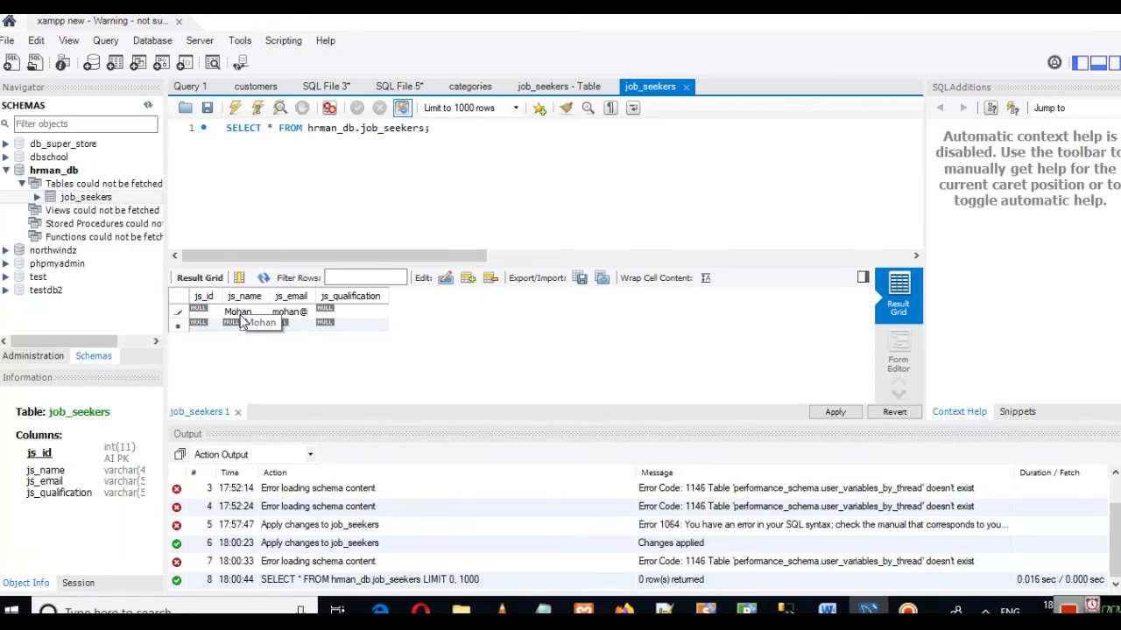
{"action": "key", "text": "Tab"}
{"action": "type", "text": "BTECH"}
{"action": "key", "text": "BackSpace"}
{"action": "key", "text": "BackSpace"}
{"action": "key", "text": "BackSpace"}
{"action": "key", "text": "BackSpace"}
{"action": "key", "text": "BackSpace"}
{"action": "type", "text": "bs"}
{"action": "key", "text": "Return"}
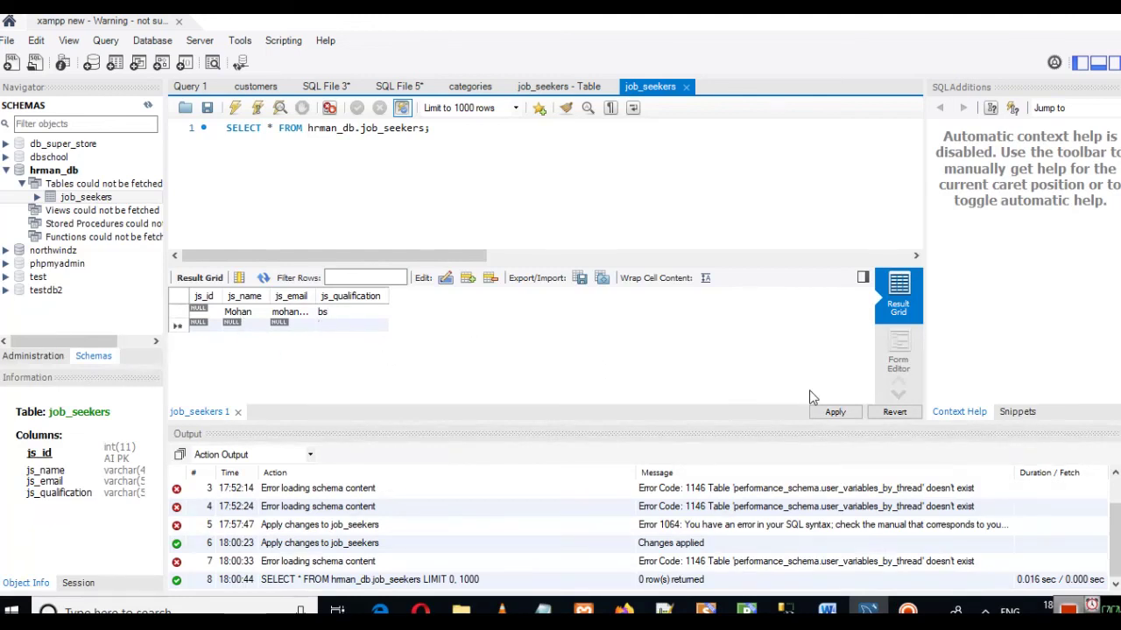
Step: Apply the INSERT script so job_seekers stores the row with js_id 1
{"action": "left_click", "coordinate": [833, 410]}
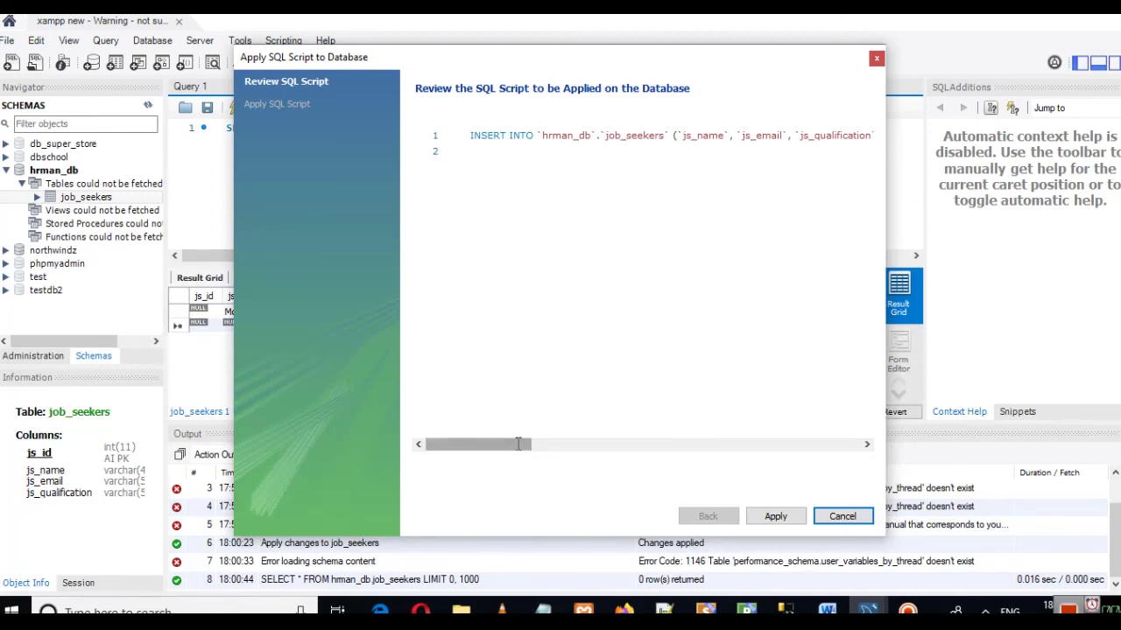
{"action": "mouse_move", "coordinate": [511, 445]}
{"action": "left_mouse_down"}
{"action": "mouse_move", "coordinate": [659, 446]}
{"action": "mouse_move", "coordinate": [496, 443]}
{"action": "left_mouse_up"}
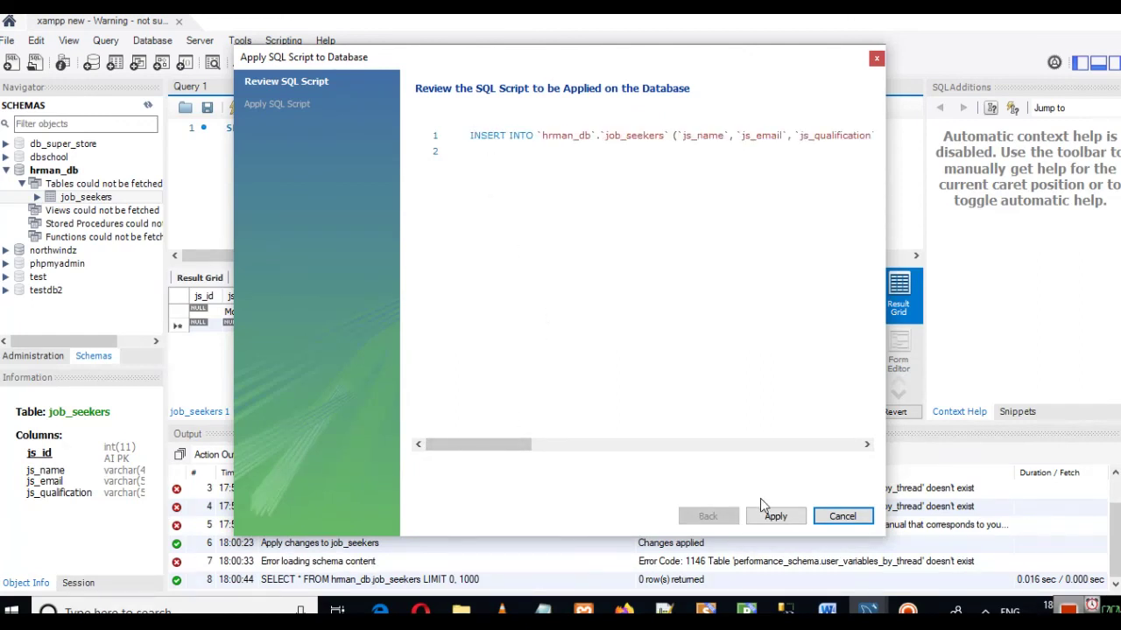
{"action": "left_click", "coordinate": [771, 519]}
{"action": "left_click", "coordinate": [774, 516]}
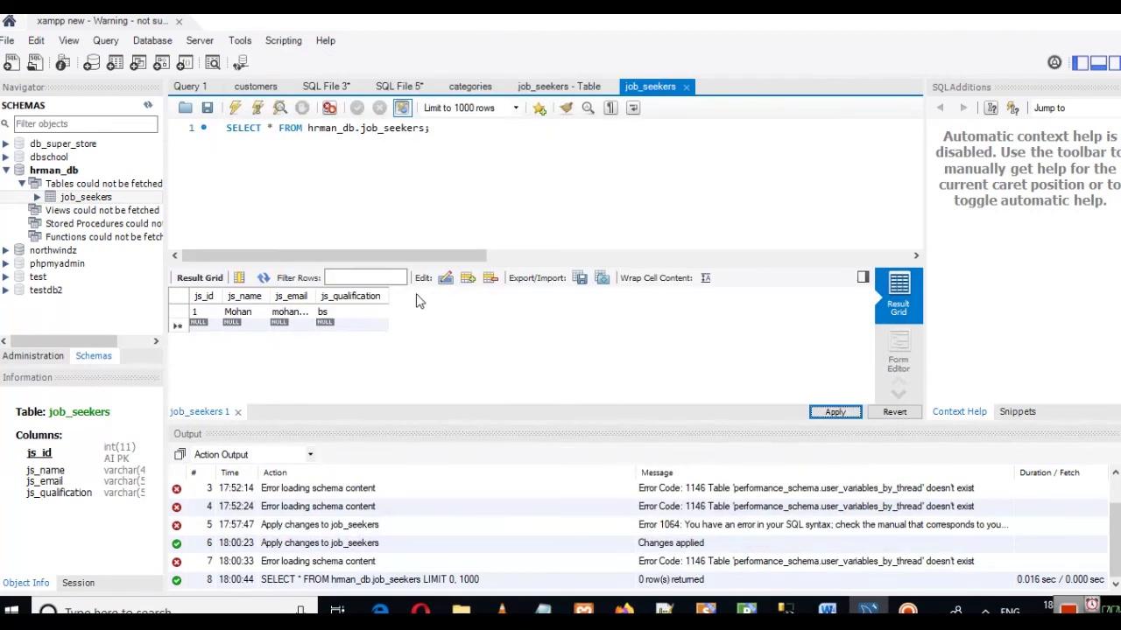